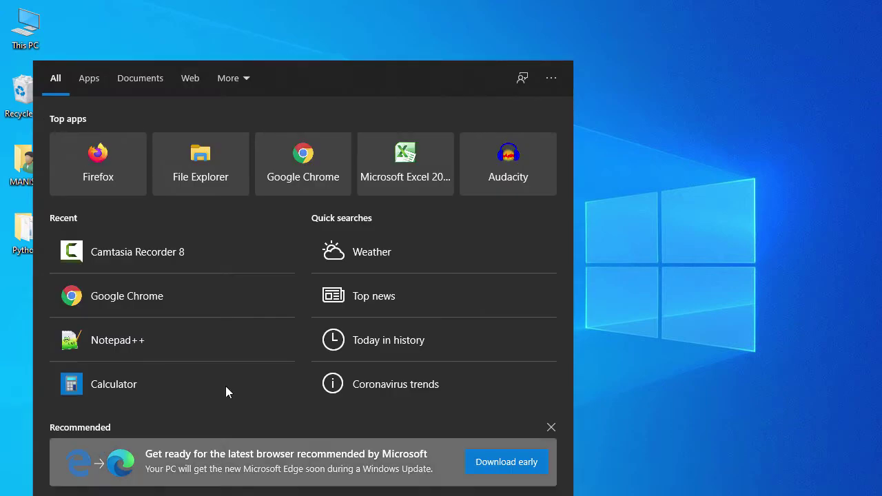
Open Google Chrome and search Google for "python download"
left_click(324, 166)
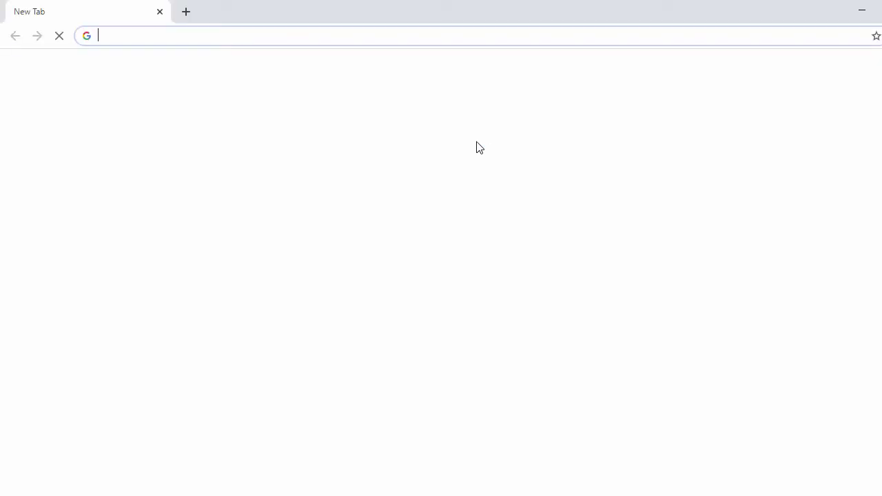
left_click(422, 272)
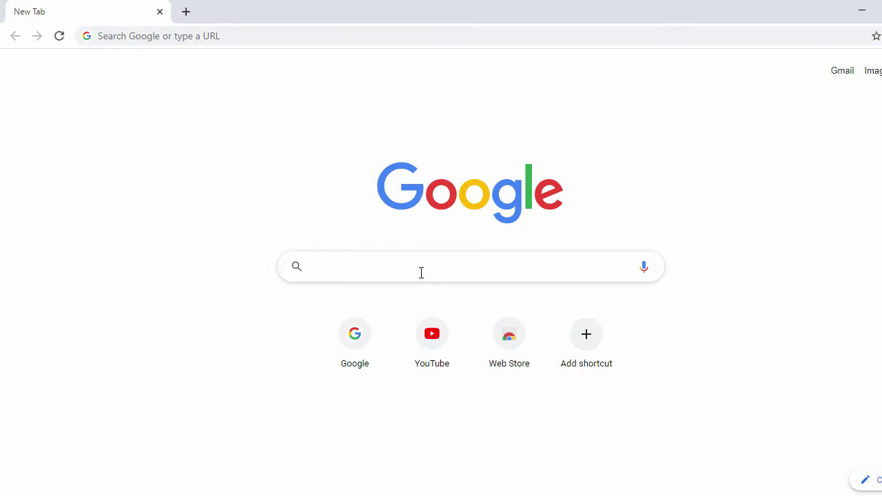
type("p")
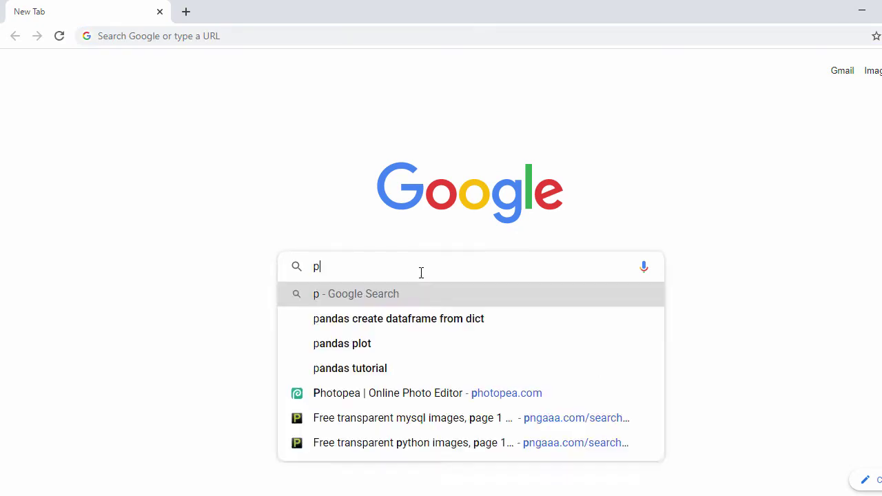
type("ython")
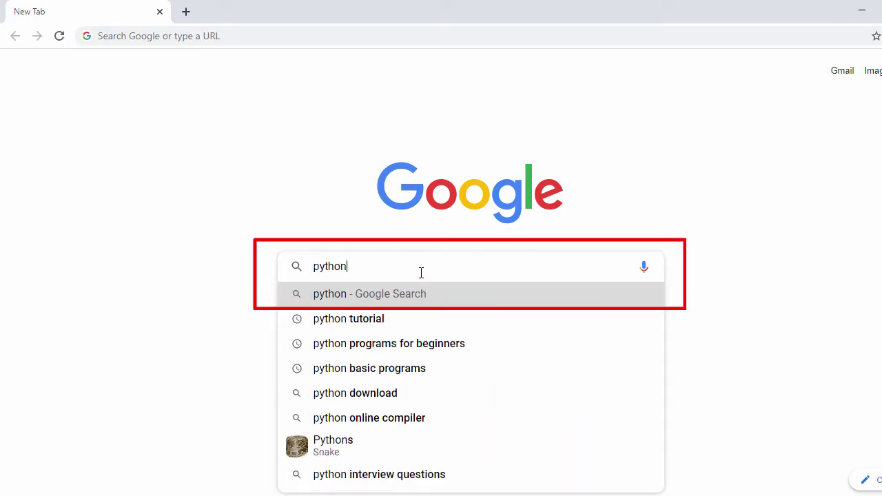
type(" do")
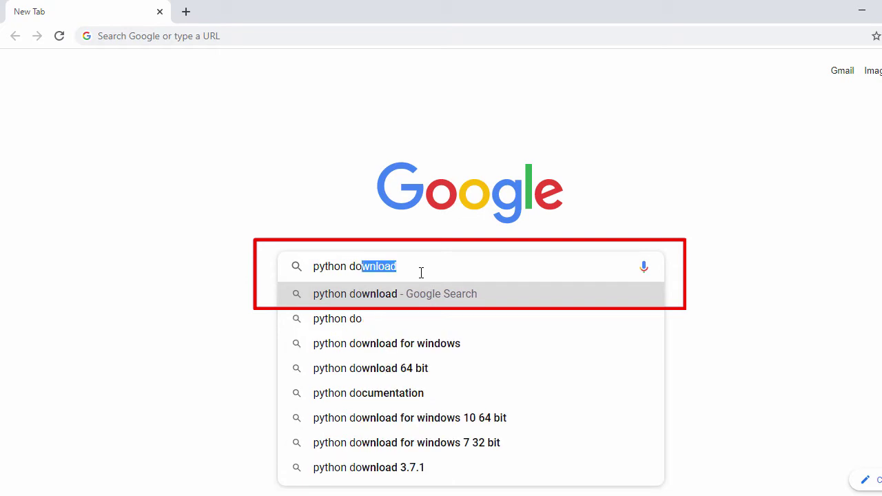
key("Down")
key("Up")
key("Return")
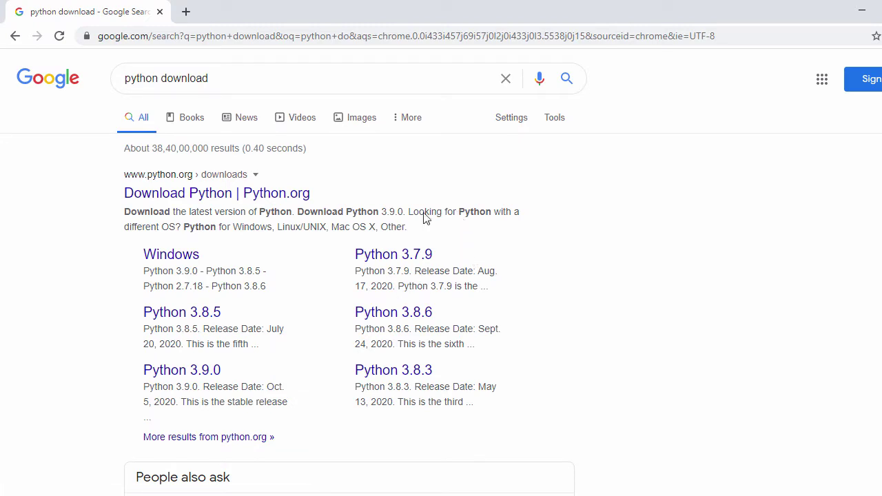
From python.org's Windows releases page, download the Windows x86-64 executable installer for Python 3.9.0
left_click(259, 200)
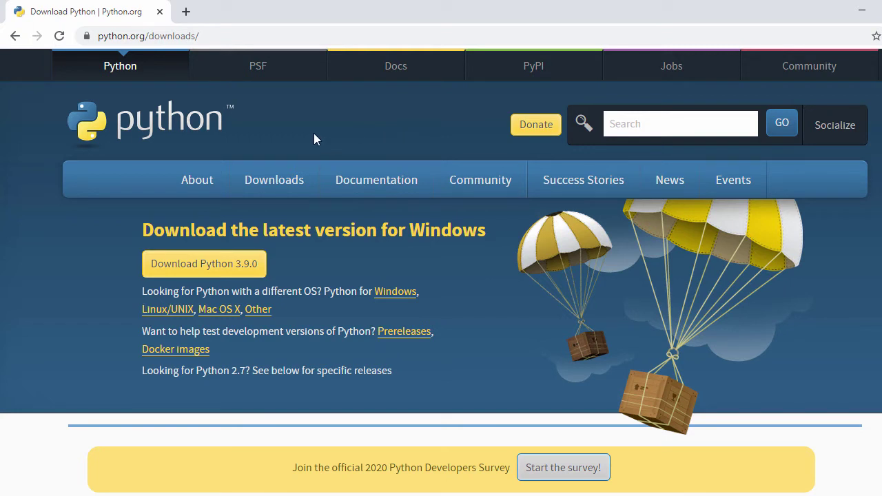
mouse_move(272, 184)
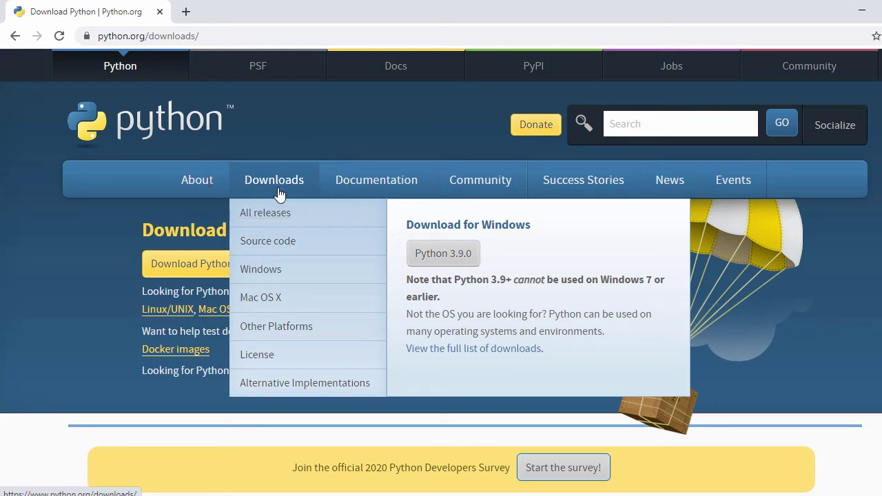
left_click(259, 273)
scroll(366, 275, "down", 1)
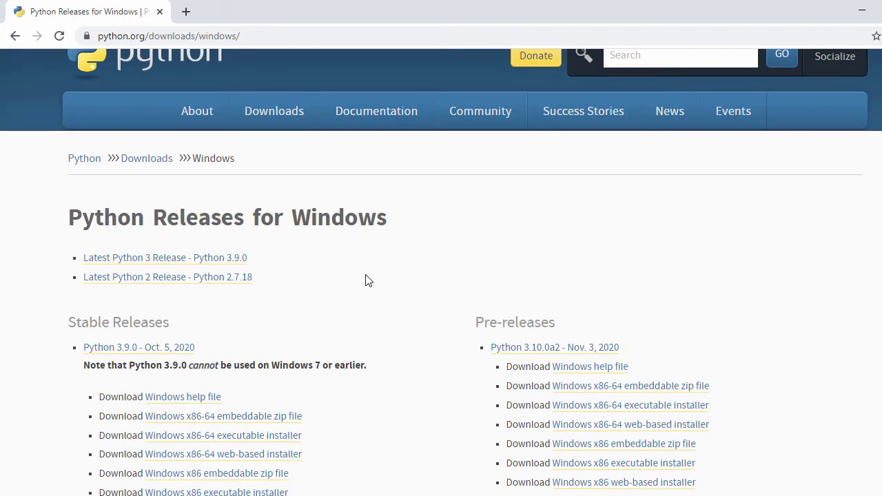
scroll(367, 279, "down", 2)
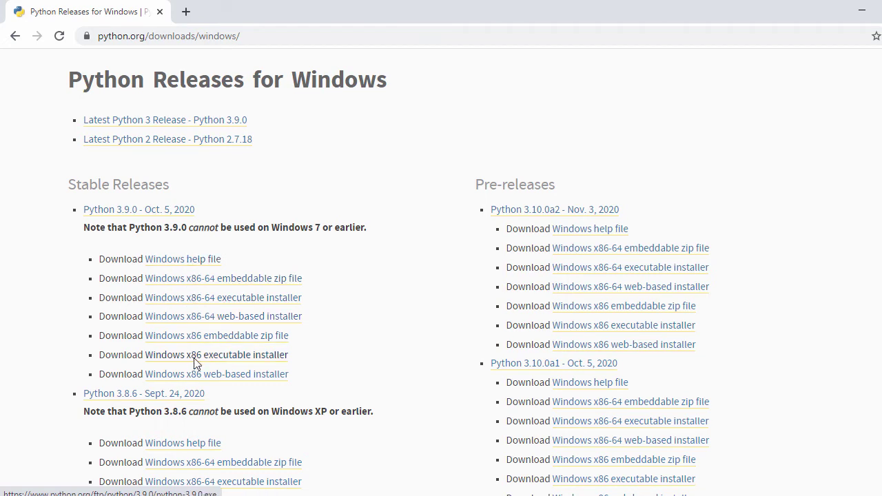
left_click(254, 301)
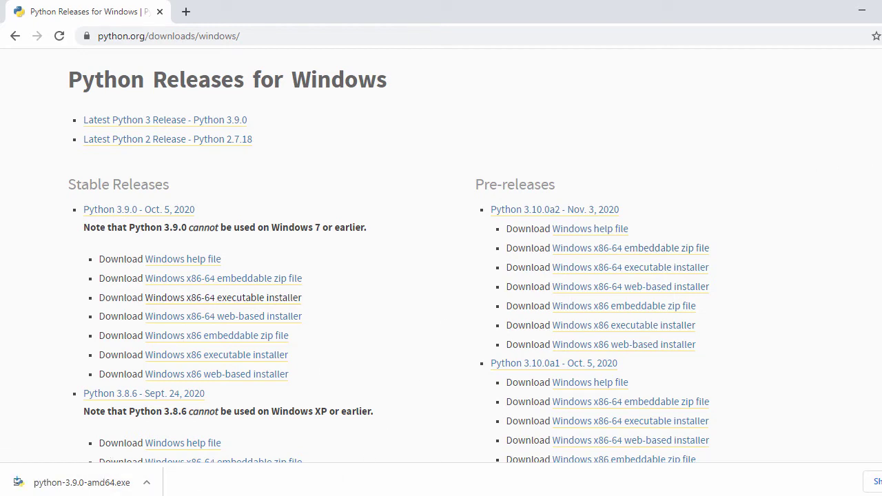
Switch to File Explorer, run python-3.9.0-amd64 from the Downloads folder and minimize the windows covering the desktop
key("super+e")
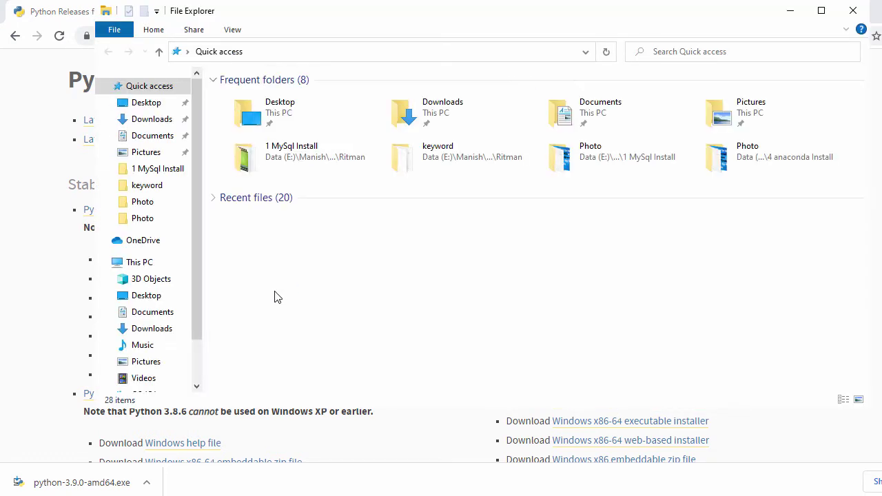
left_click(153, 120)
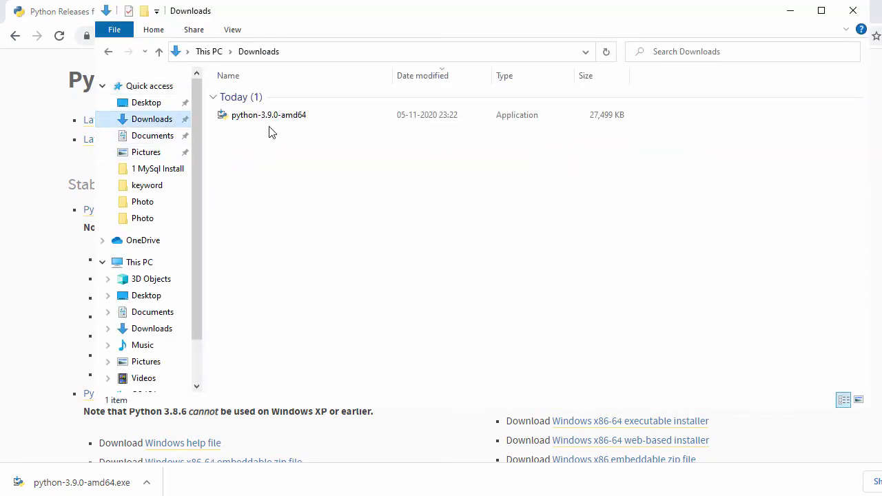
left_click(821, 11)
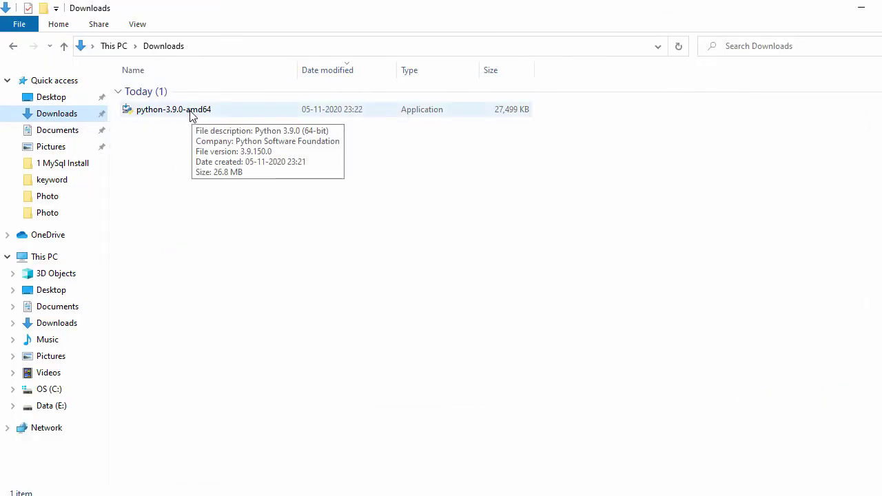
double_click(191, 114)
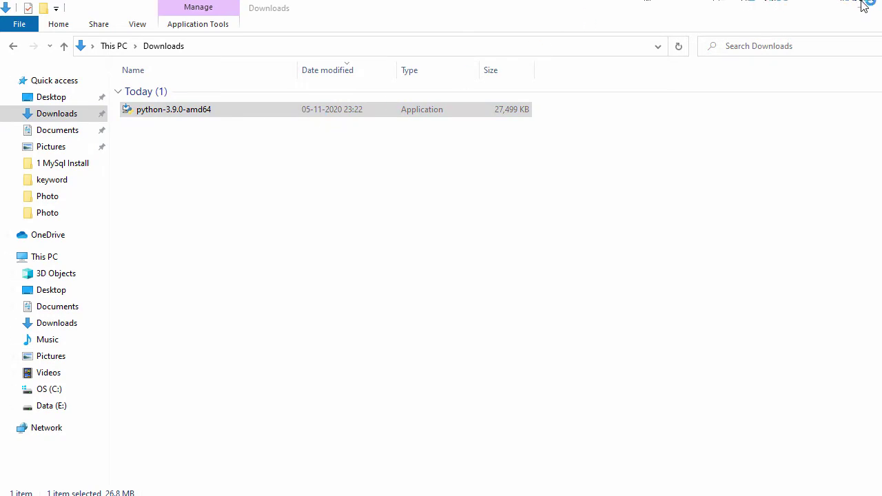
left_click(864, 7)
left_click(865, 6)
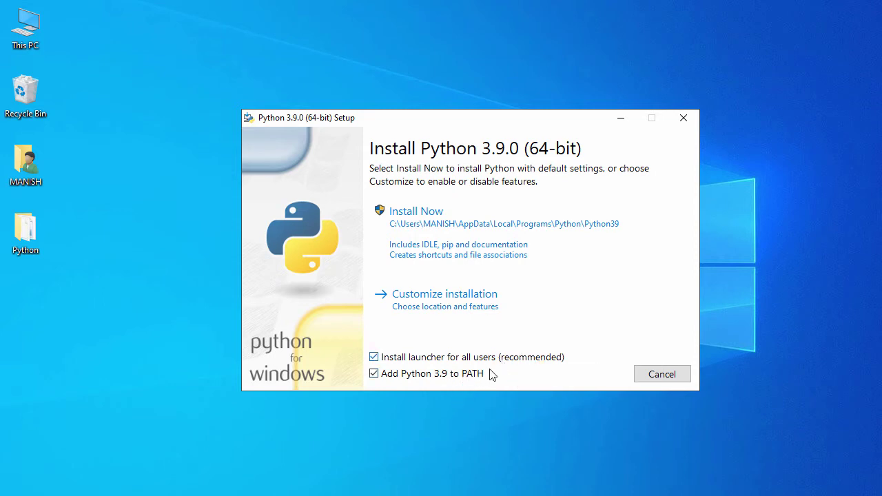
Choose a customized installation, accept the optional features, and set the install location to C:\Python\Python3.9.0
left_click(459, 307)
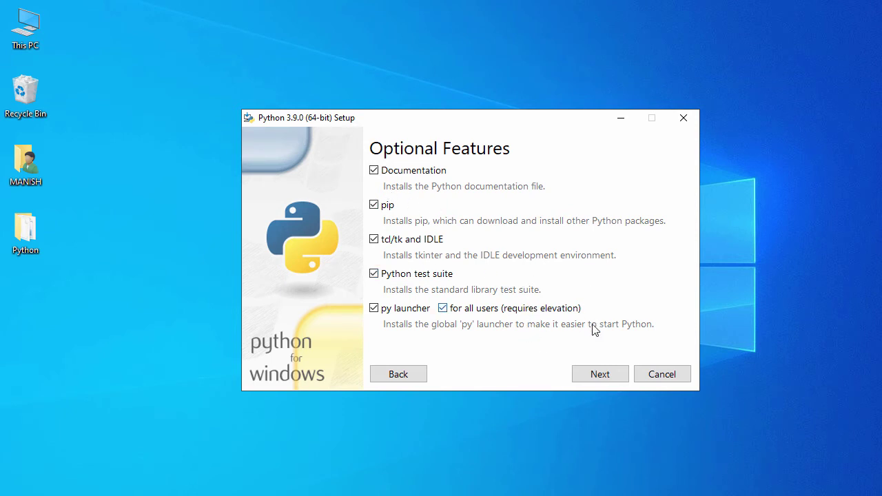
left_click(586, 378)
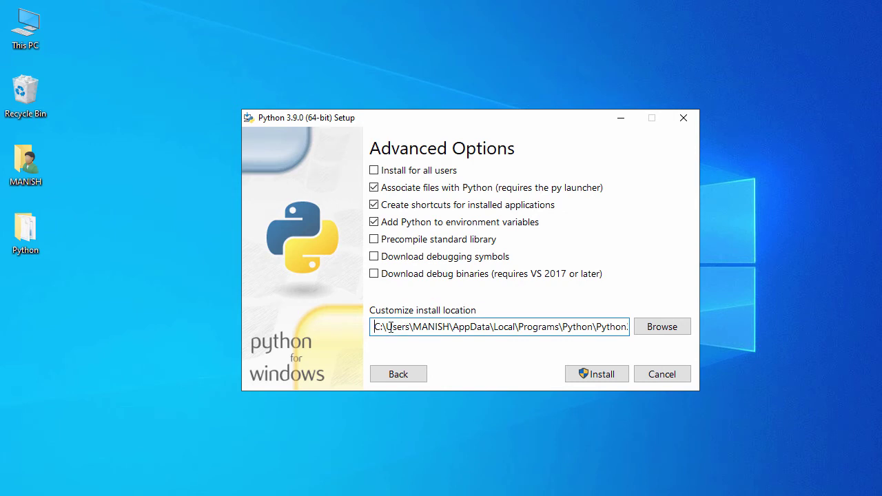
mouse_move(387, 325)
left_mouse_down()
mouse_move(594, 267)
mouse_move(697, 256)
left_mouse_up()
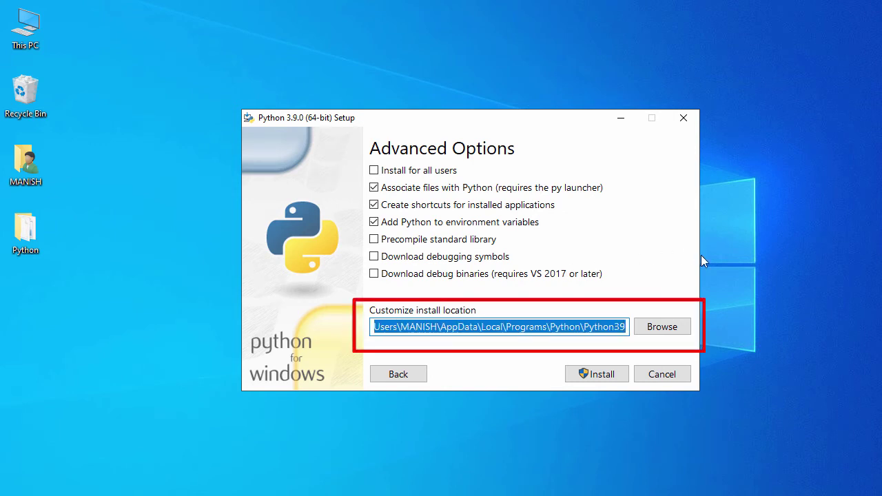
type("Py")
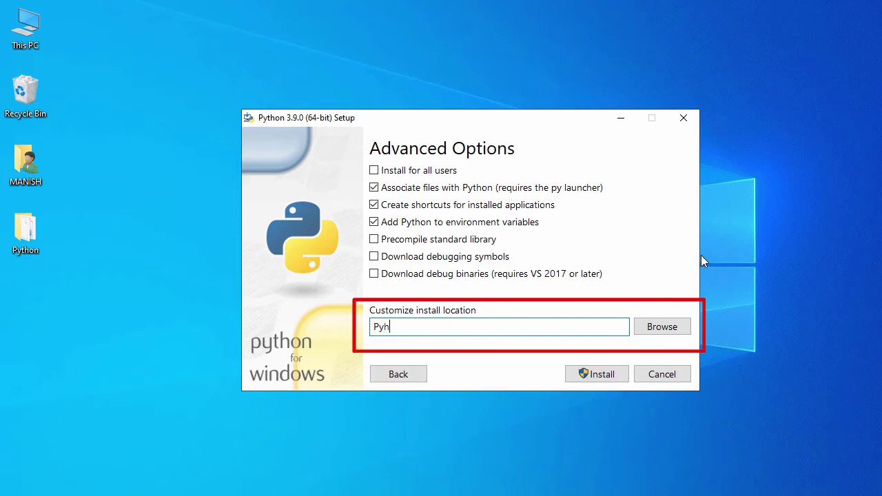
type("h")
key("BackSpace")
key("BackSpace")
key("BackSpace")
type("C:\\")
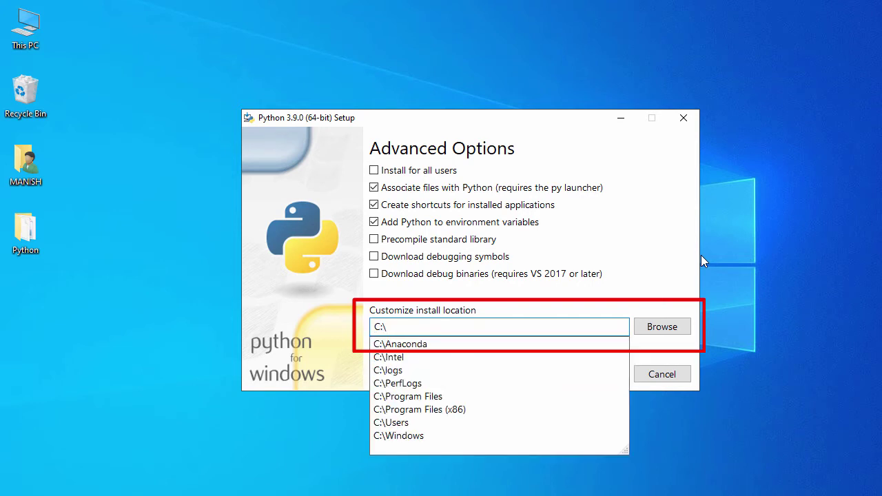
type("Python\\P")
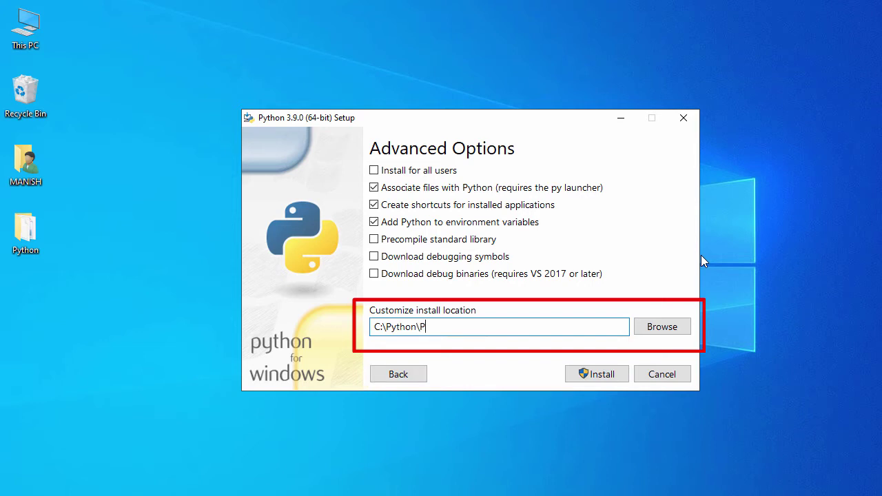
type("ython3.9.0")
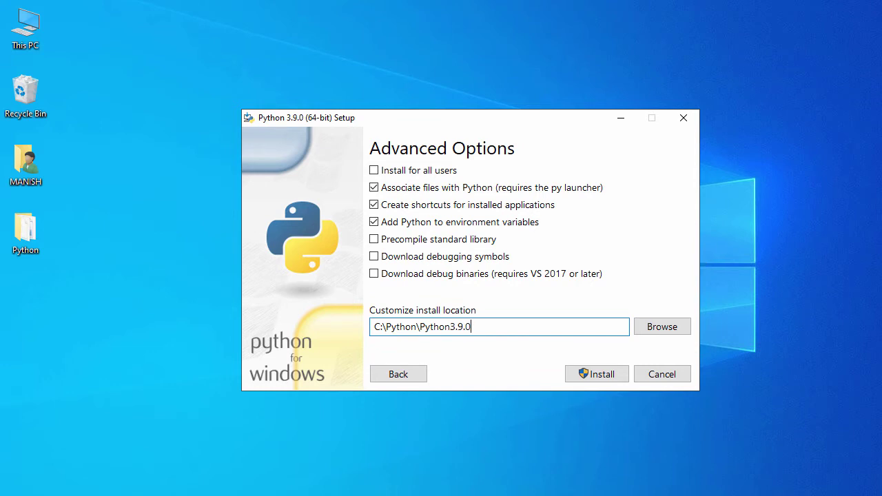
Enable Install for all users in the advanced options and start the Python installation
left_click(392, 172)
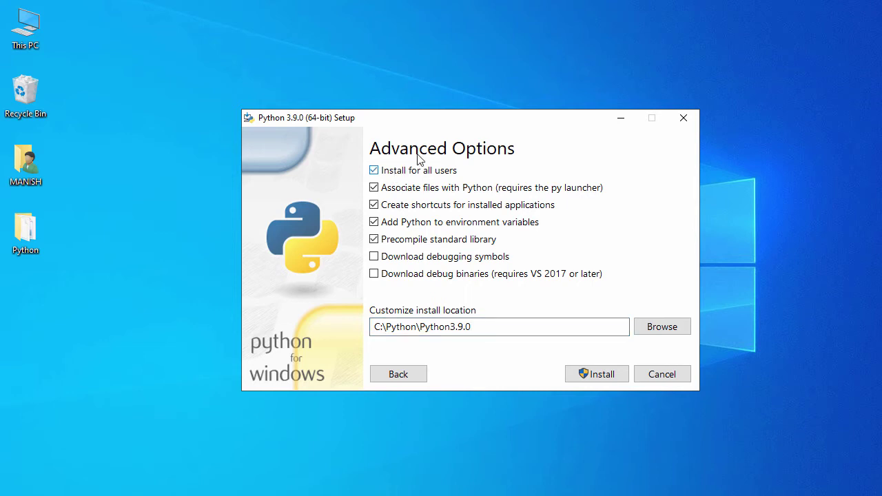
left_click(597, 378)
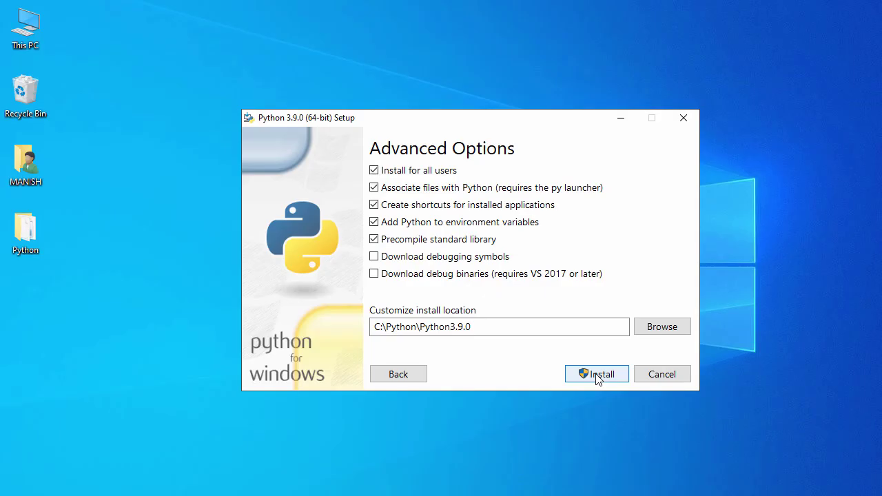
left_click(597, 373)
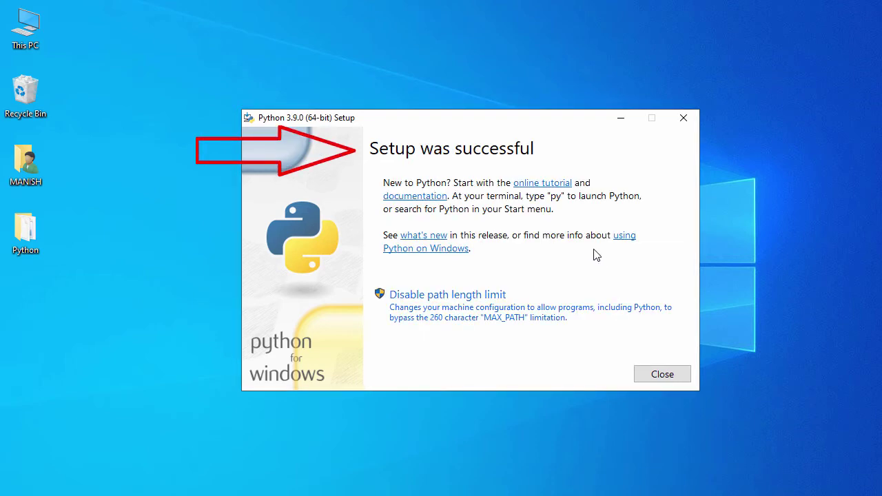
Disable the path length limit and close the Python setup
left_click(473, 313)
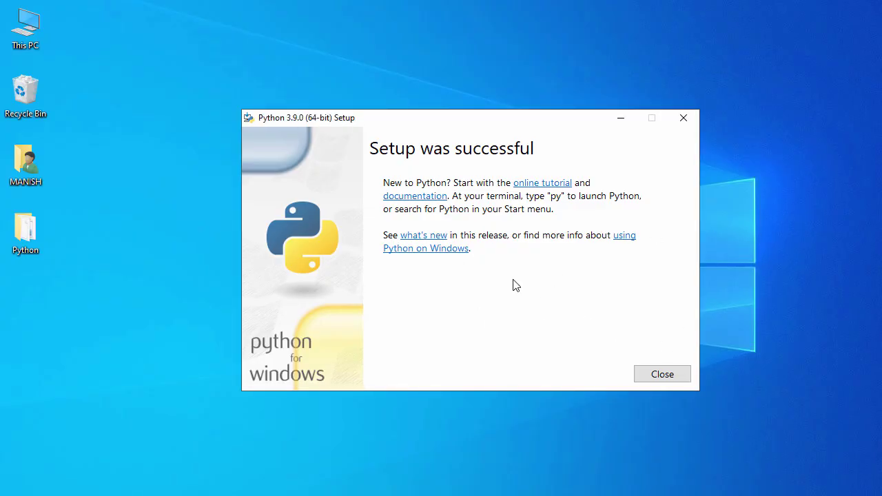
left_click(662, 374)
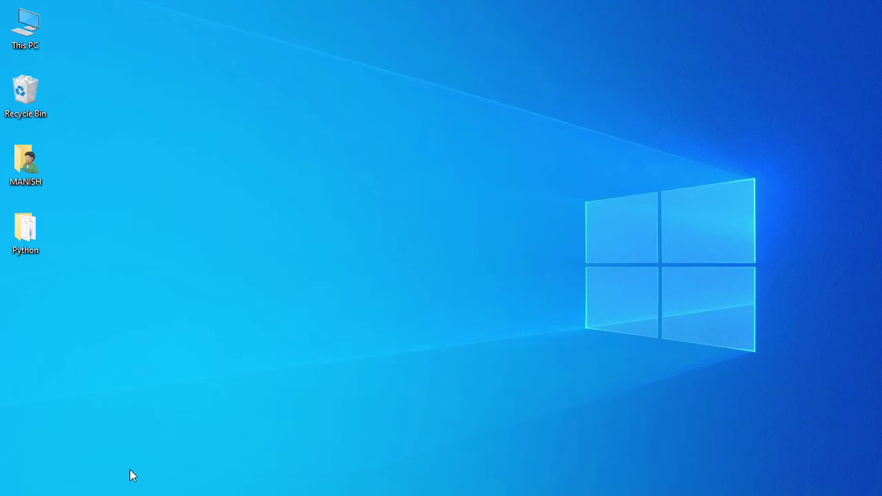
Launch IDLE (Python 3.9 64-bit) from the recently added programs and maximize its shell window
key("super")
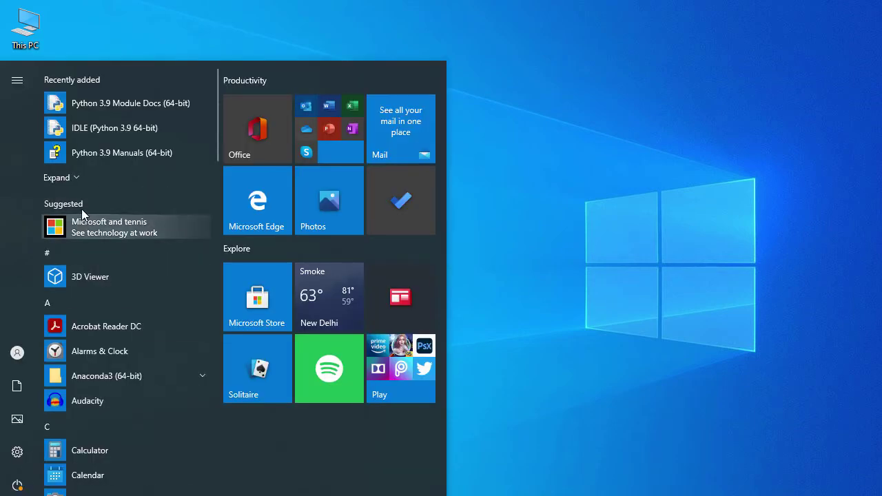
left_click(86, 182)
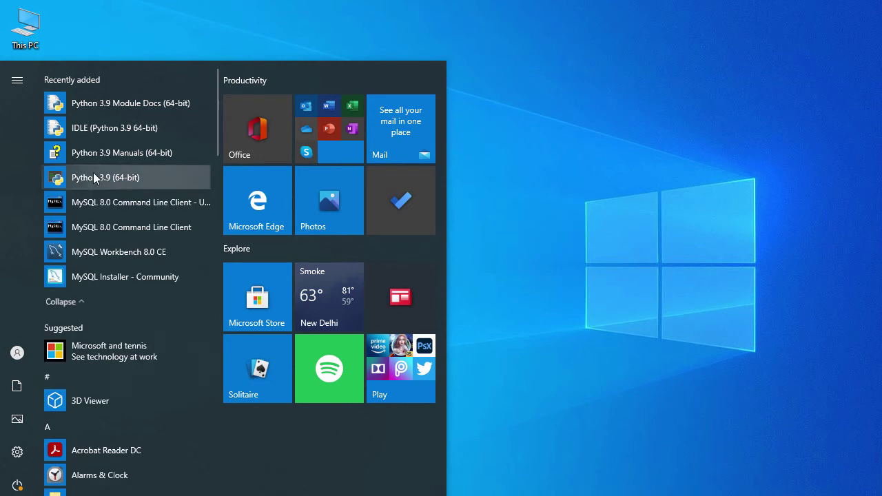
left_click(124, 129)
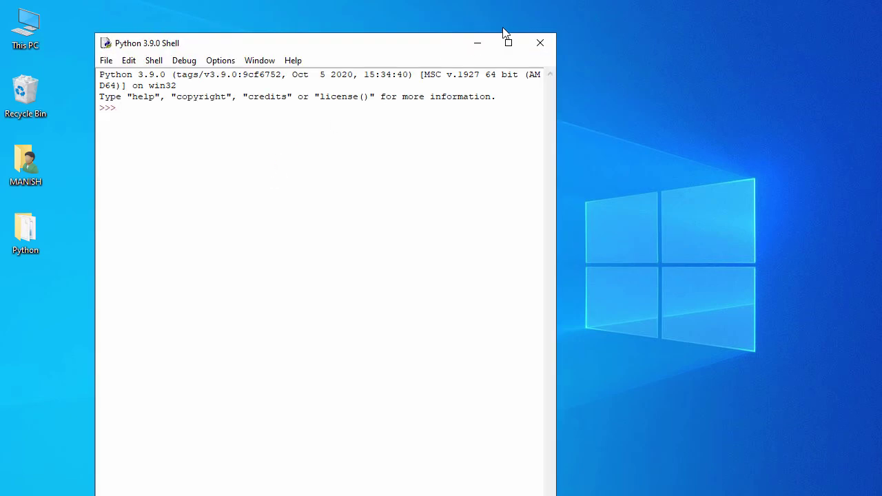
left_click(509, 43)
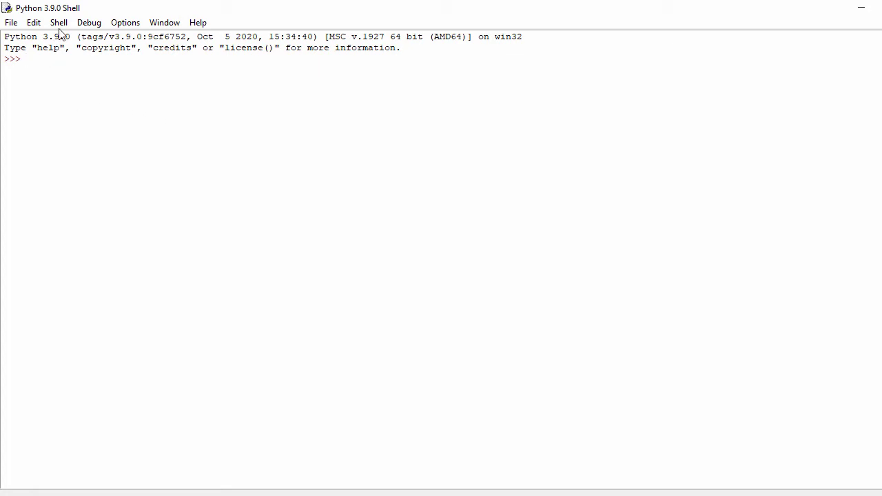
Configure the IDLE shell and editor font to size 20 and bold, and save the settings
left_click(128, 24)
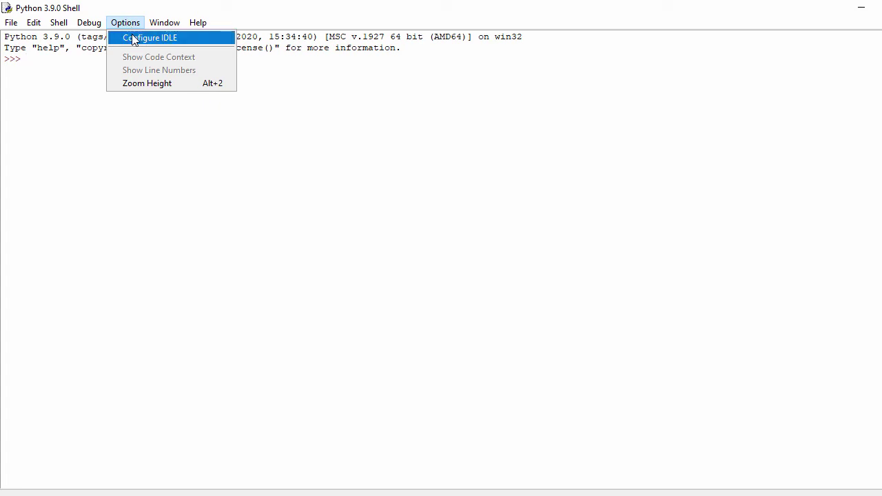
left_click(134, 39)
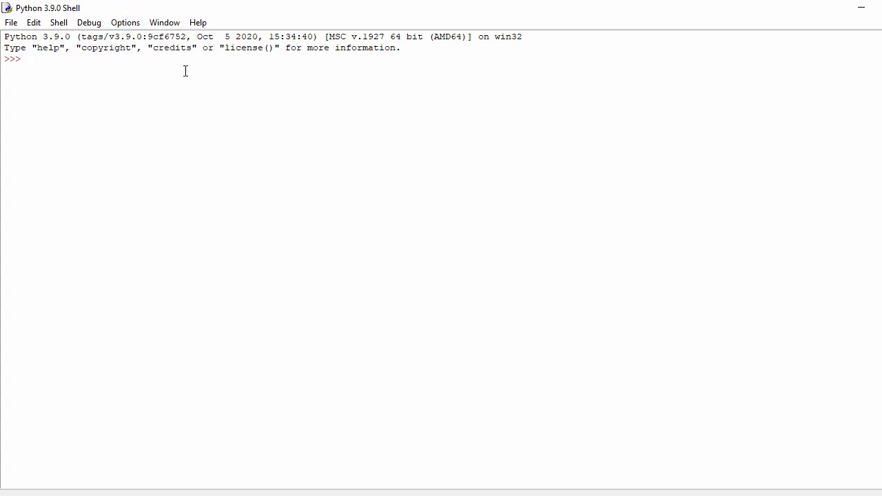
left_click_drag(189, 69, 258, 26)
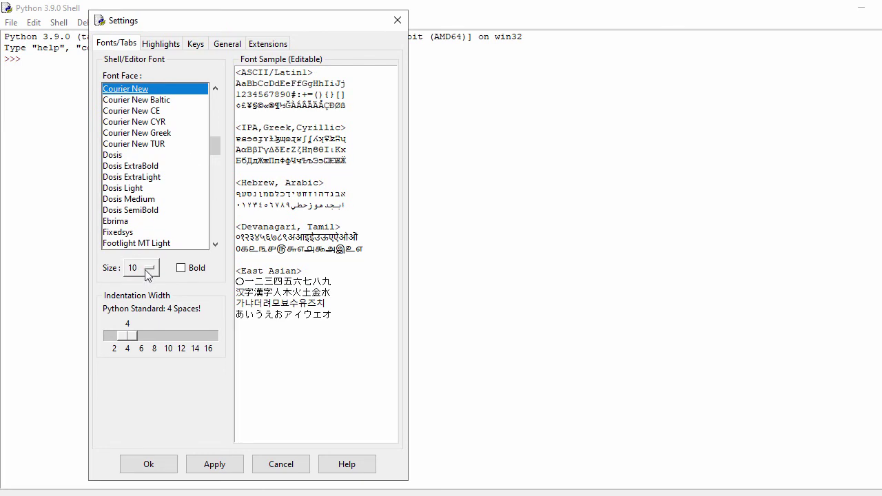
left_click(148, 269)
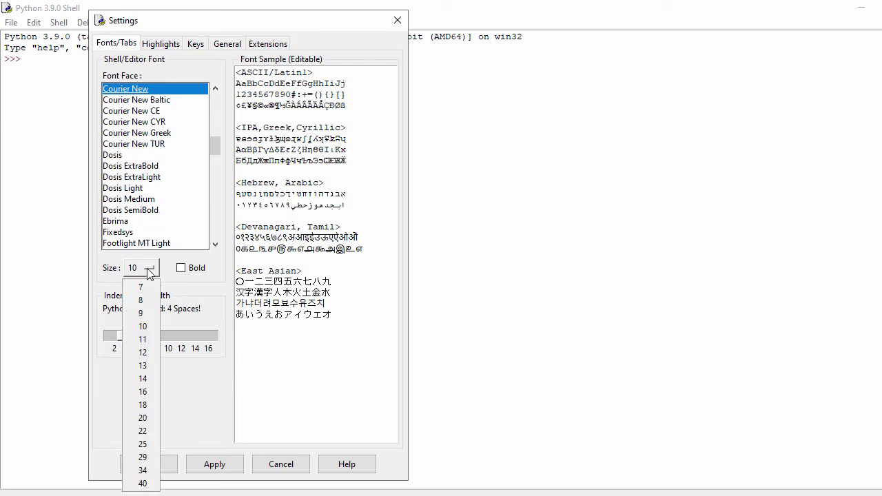
left_click(142, 418)
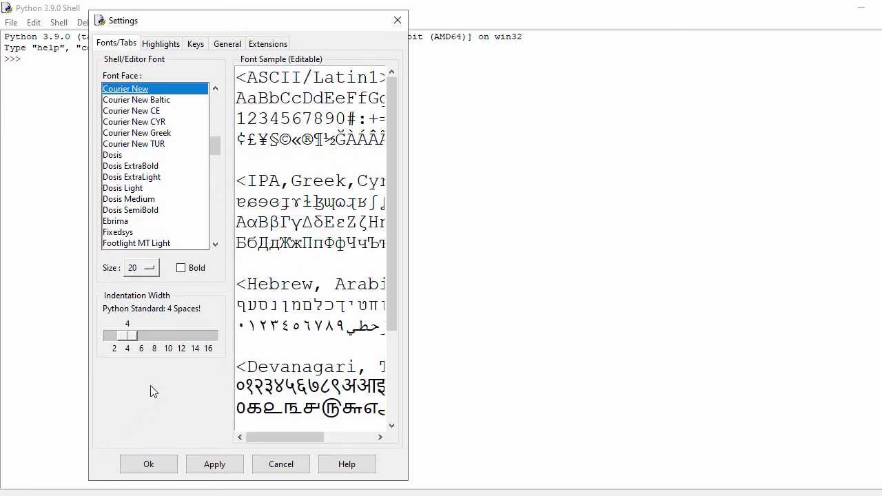
left_click(182, 269)
left_click(217, 467)
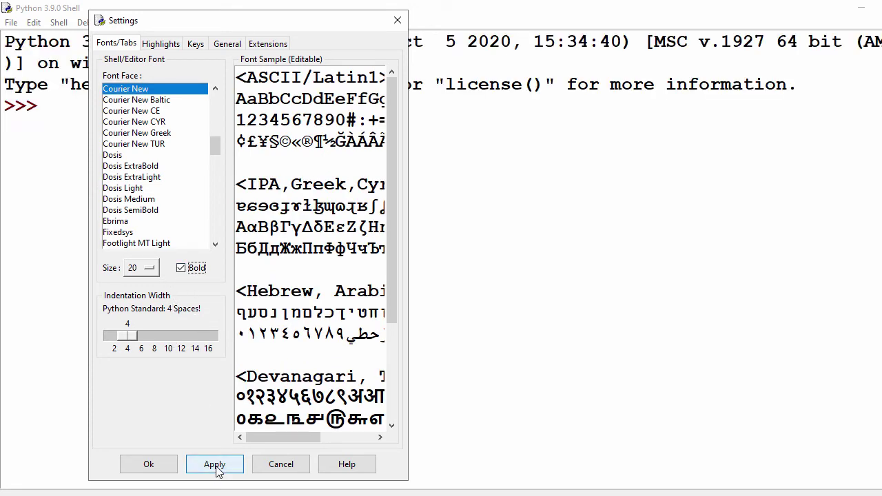
left_click(148, 464)
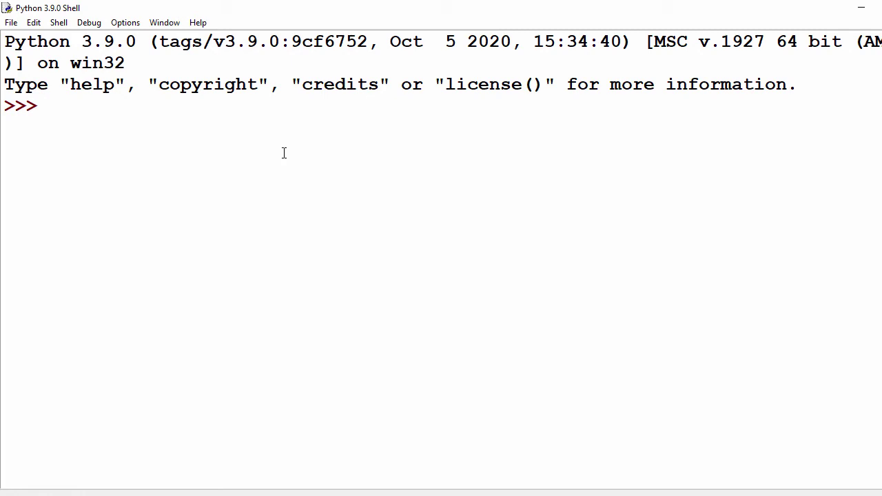
Run print("Welcome to Python") at the IDLE shell prompt
type("print")
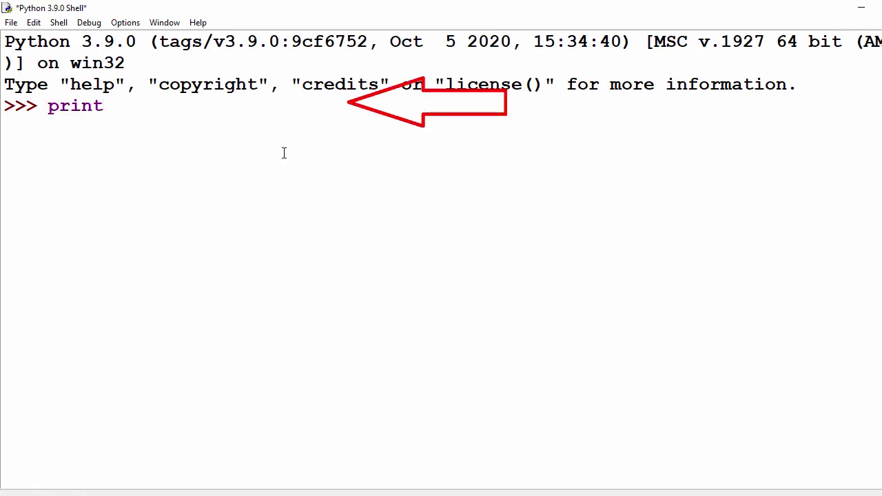
type("(")
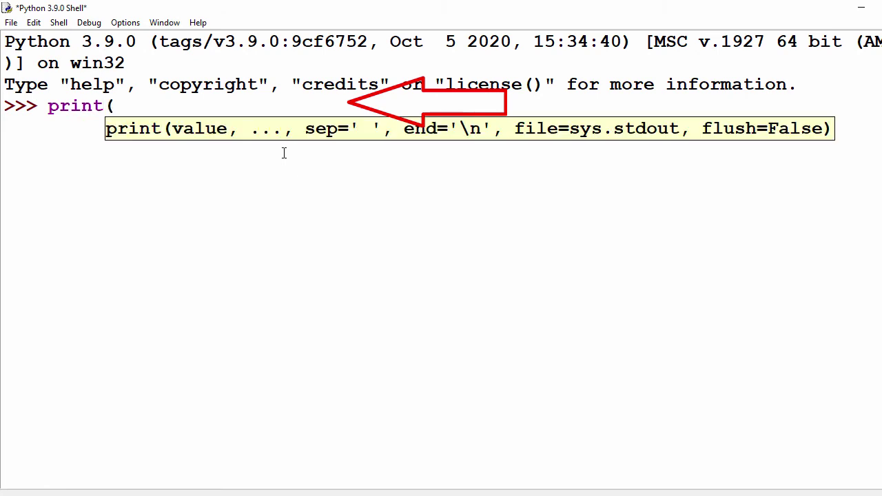
type("\"Welcome to Pyth")
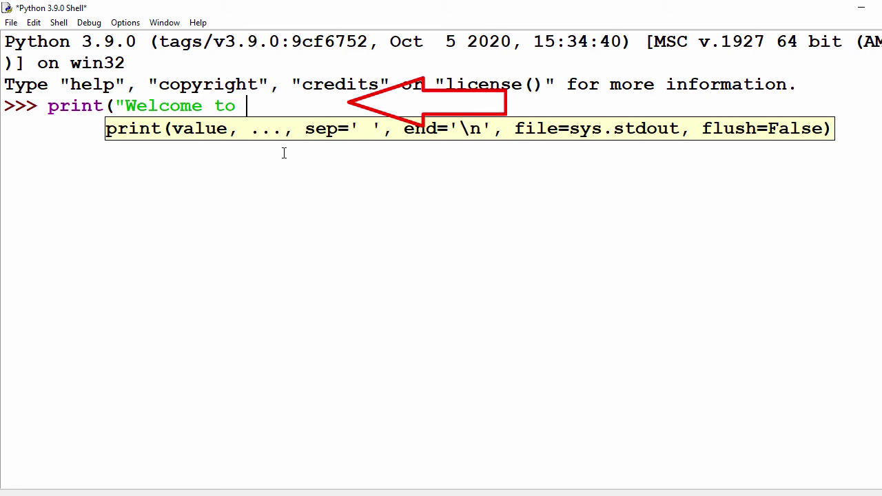
type("on\"")
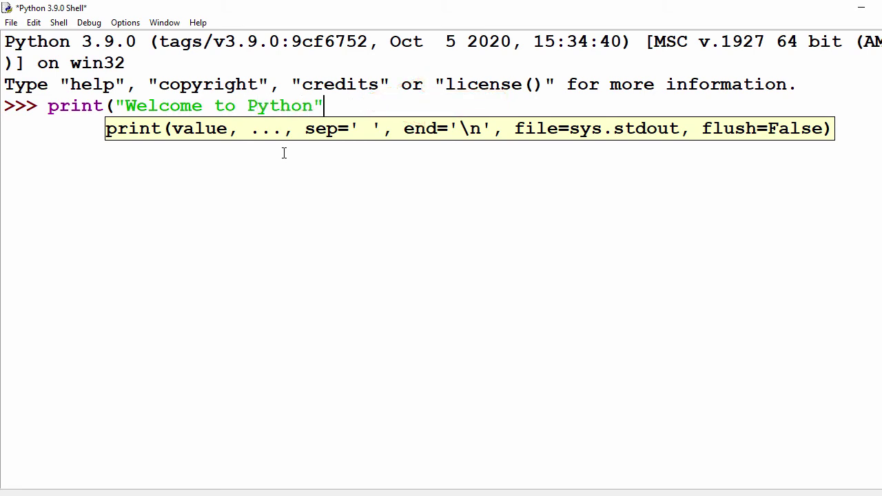
type(")")
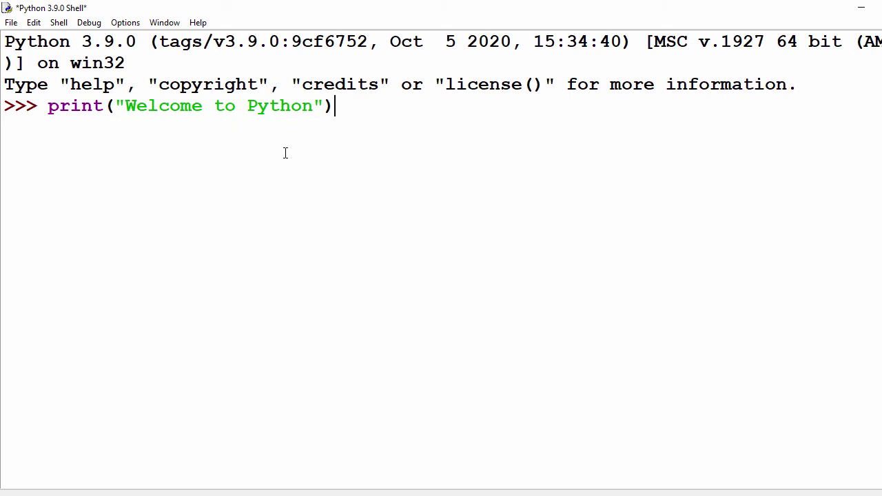
key("Return")
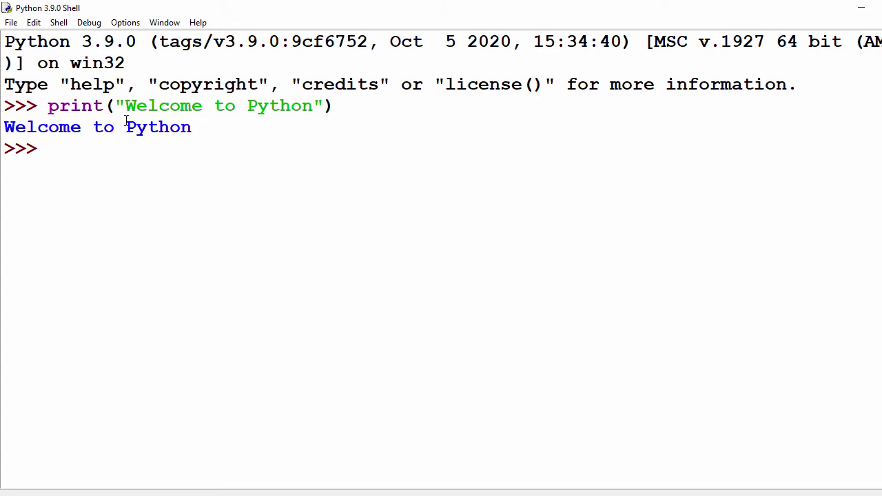
Create a new IDLE script file containing print("Welcome to Python")
left_click(13, 28)
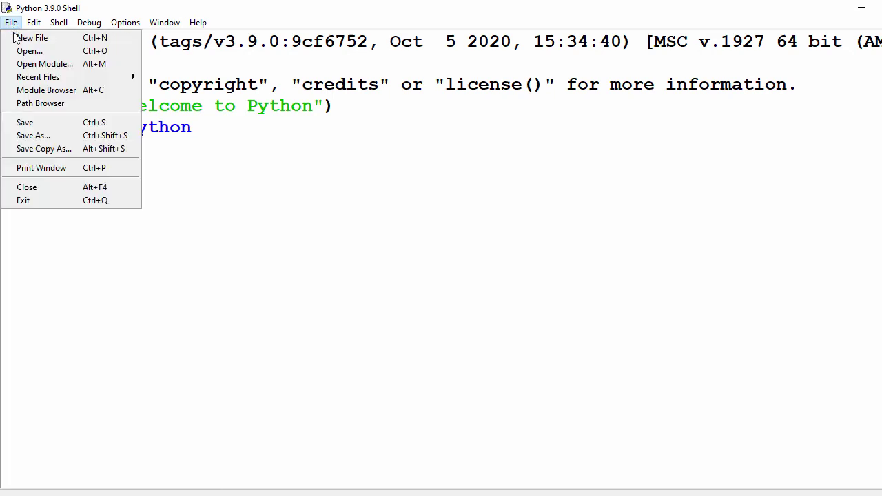
left_click(24, 34)
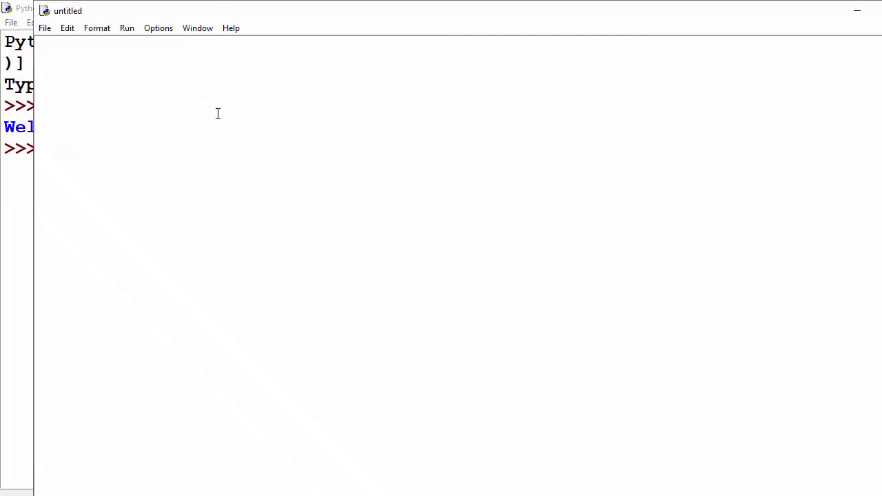
type("print")
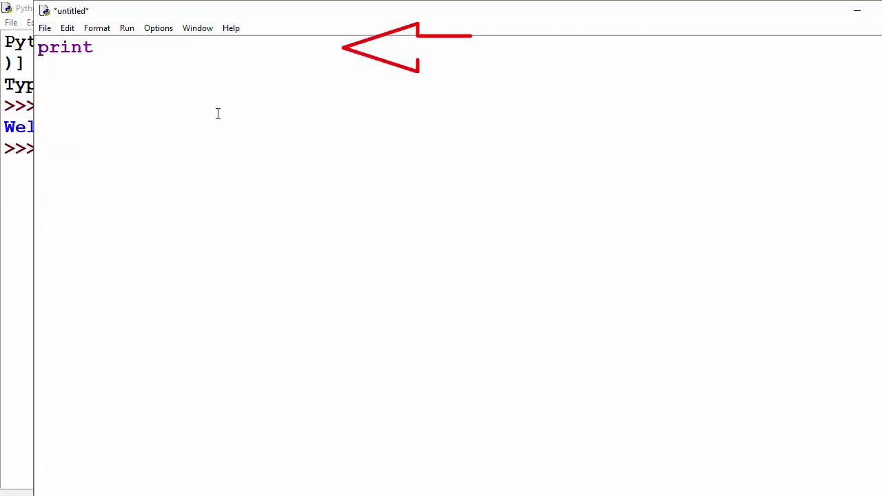
type("(\"Welcome to")
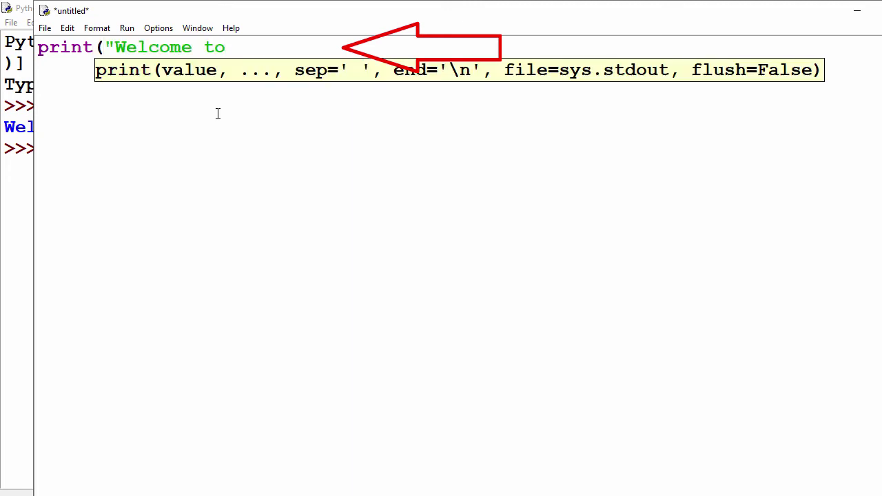
type(" Python\")")
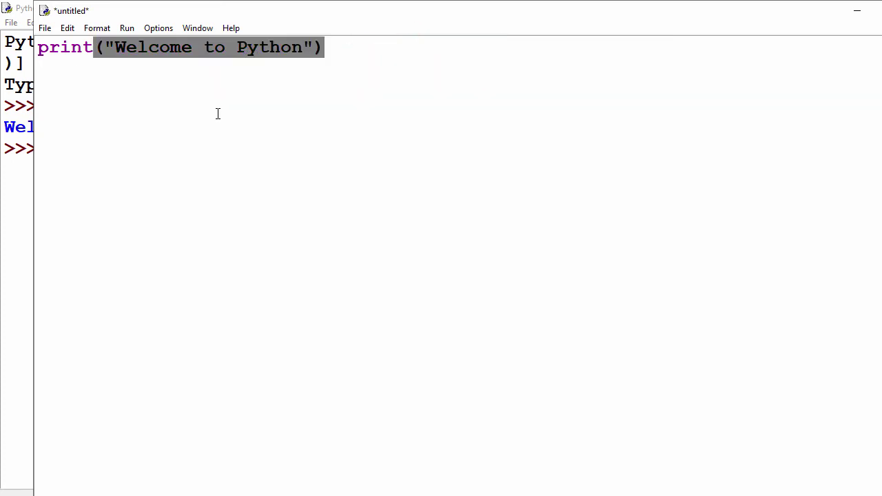
Run the script as a module, saving it to the Desktop as sample.py
left_click(127, 28)
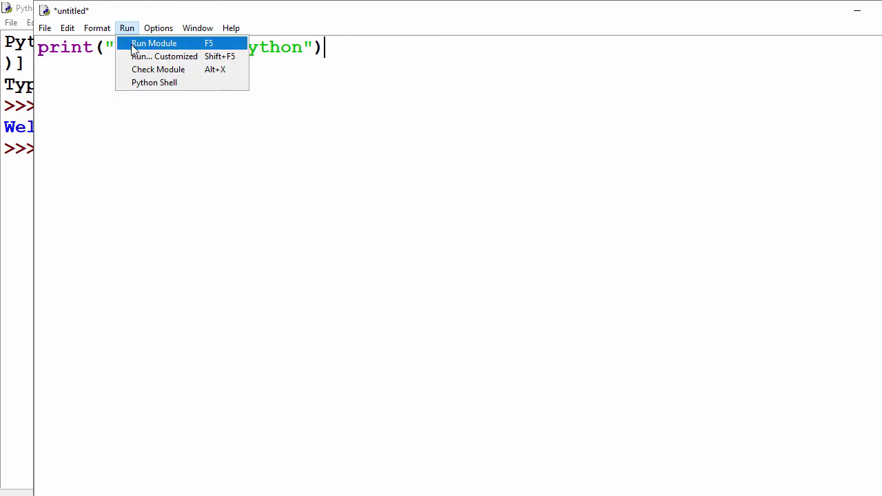
left_click(138, 41)
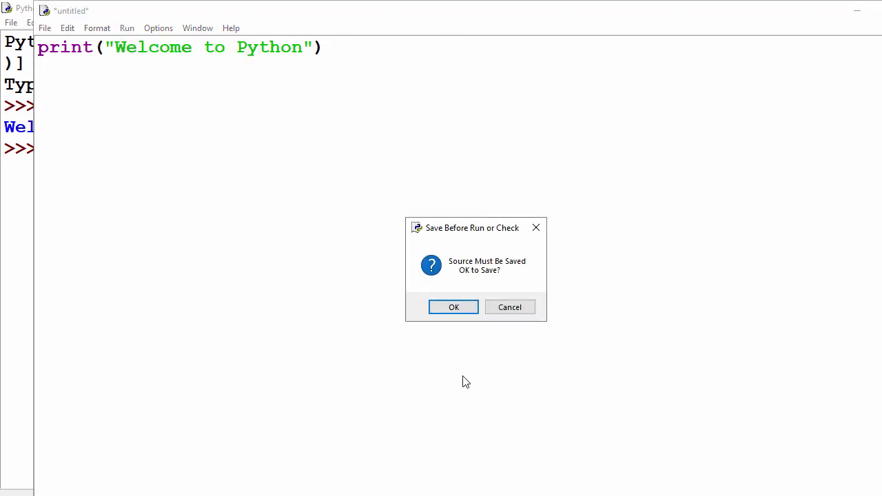
left_click(450, 309)
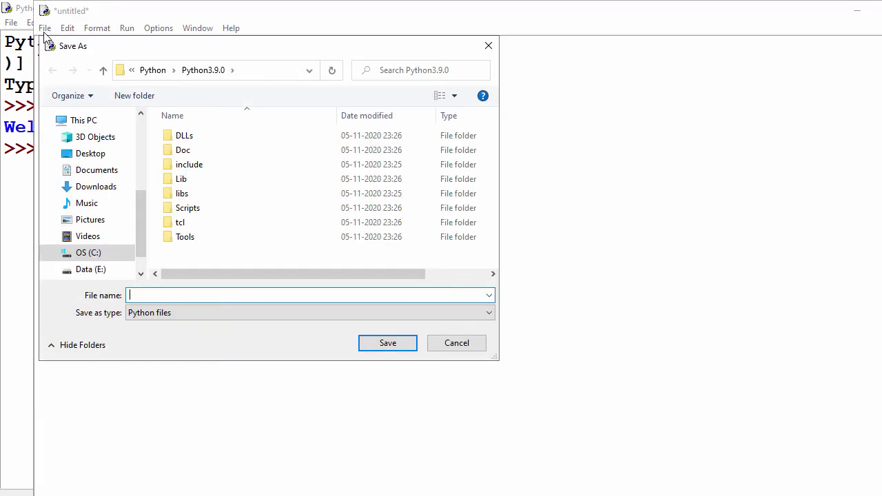
left_click(82, 155)
left_click(142, 296)
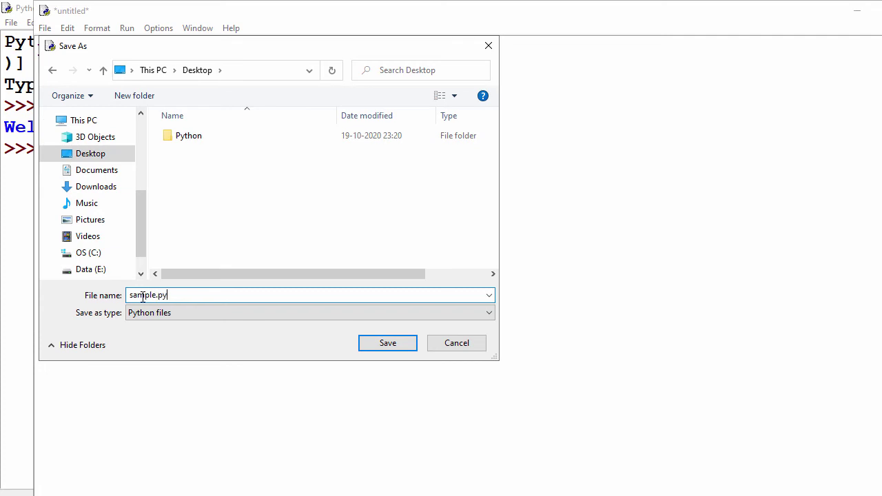
type("sample.py")
key("Return")
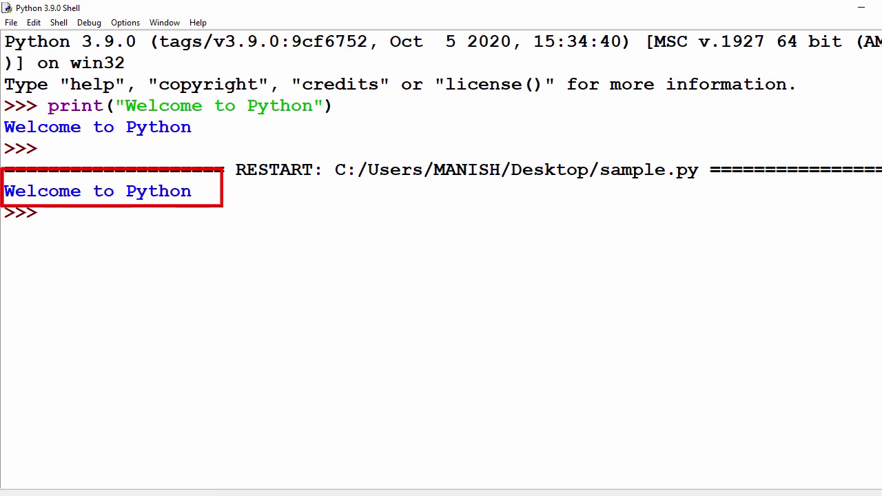
Examine the print statement in sample.py and its output line in the shell
left_click(522, 453)
left_click_drag(386, 55, 59, 47)
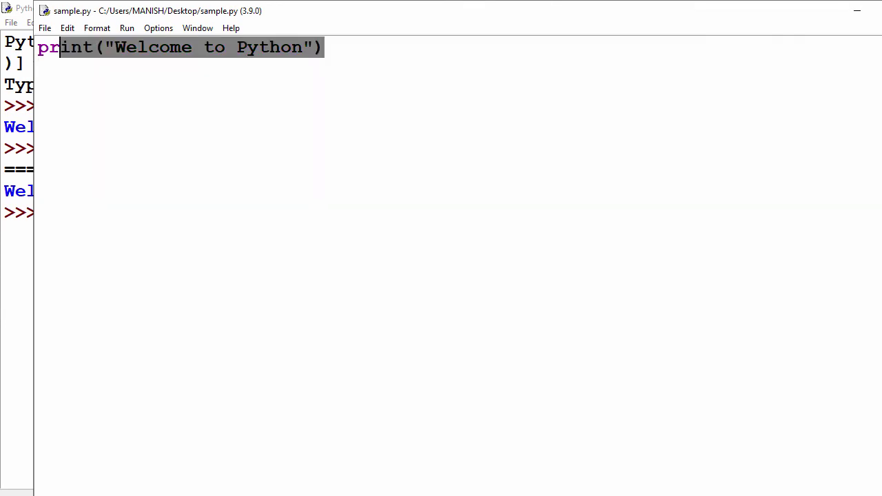
left_click(28, 253)
left_click_drag(196, 190, 6, 192)
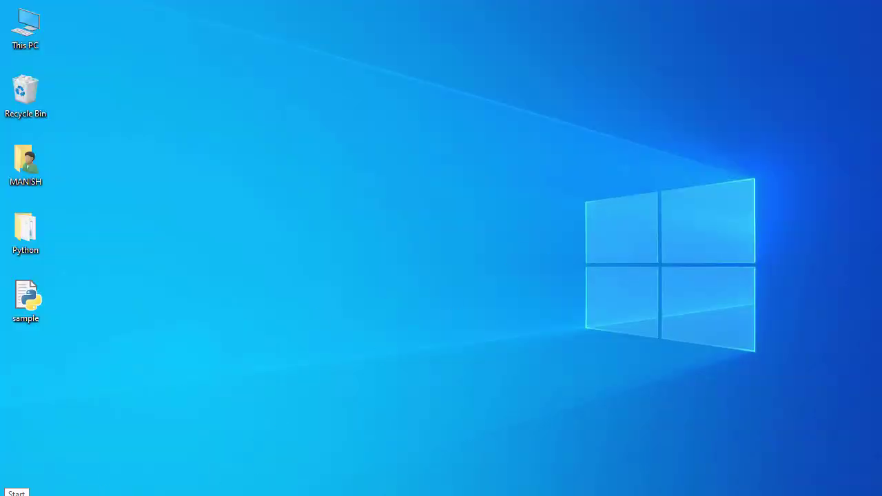
Launch the Python 3.9 (64-bit) console from the recently added programs and maximize its window
left_click(14, 491)
left_click(109, 180)
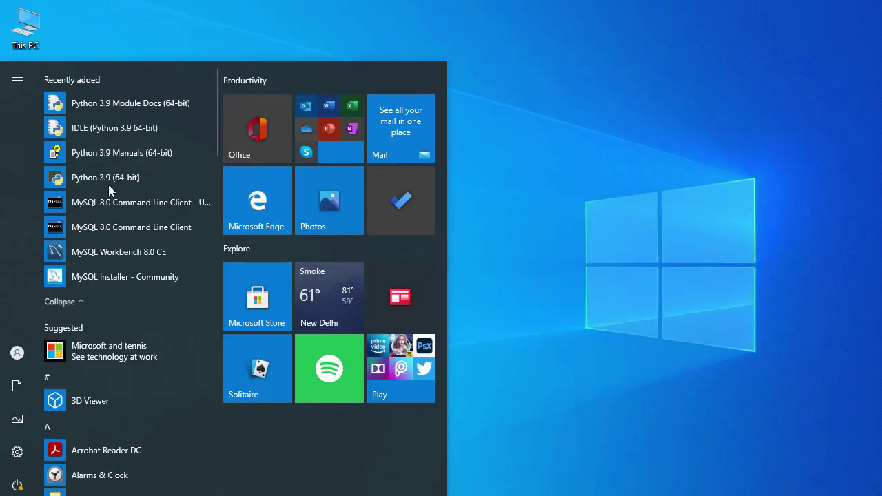
left_click(111, 180)
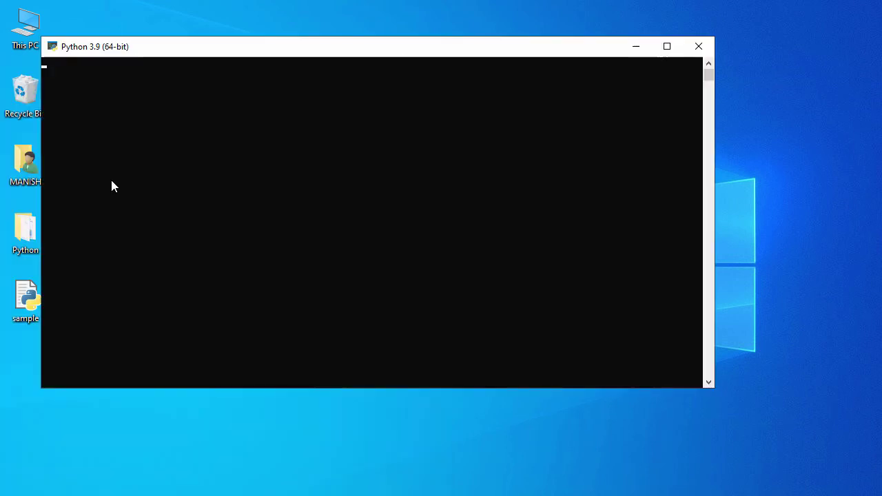
double_click(244, 49)
Set the Python console's font to size 28 with bold fonts and dismiss the shortcut error message
right_click(174, 10)
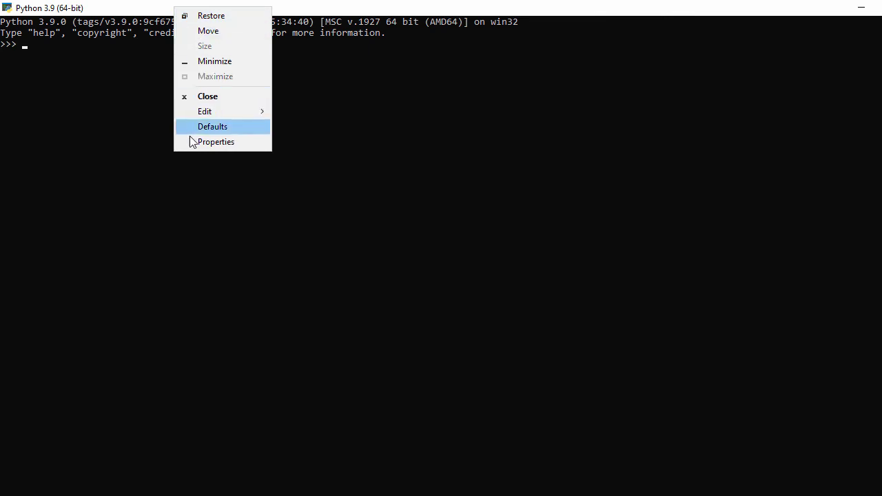
left_click(208, 140)
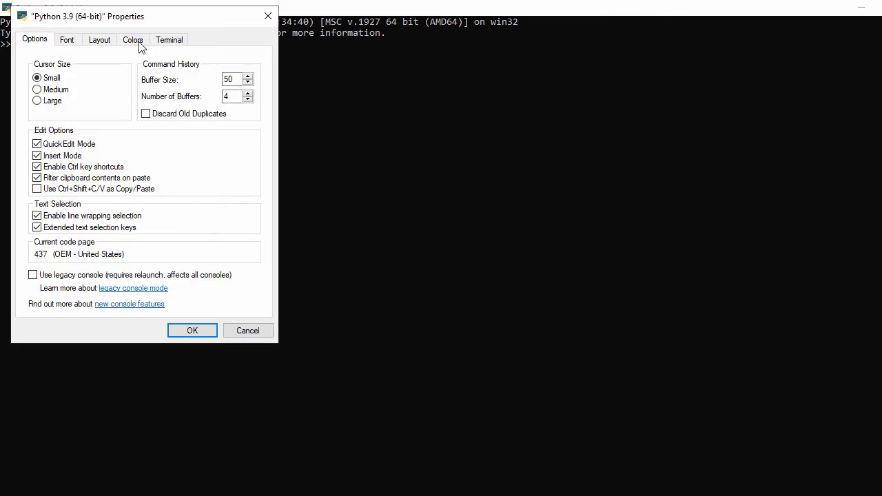
left_click_drag(147, 16, 182, 11)
left_click(110, 35)
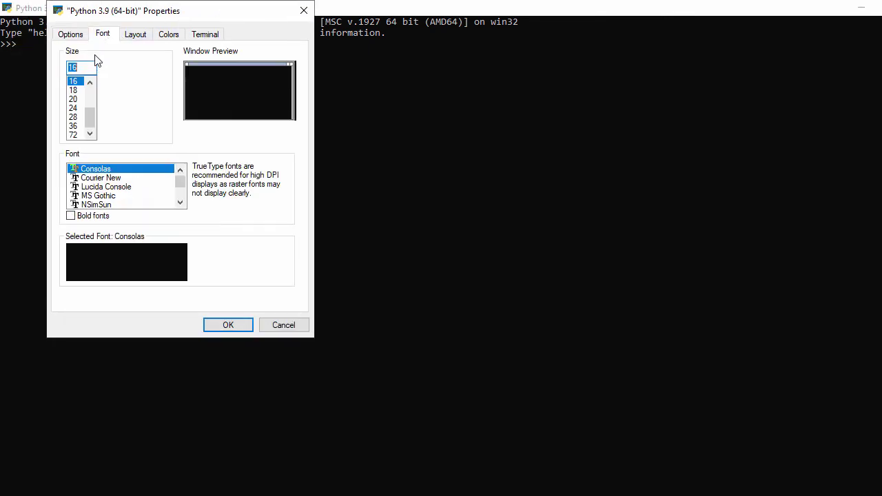
left_click(77, 108)
left_click(79, 118)
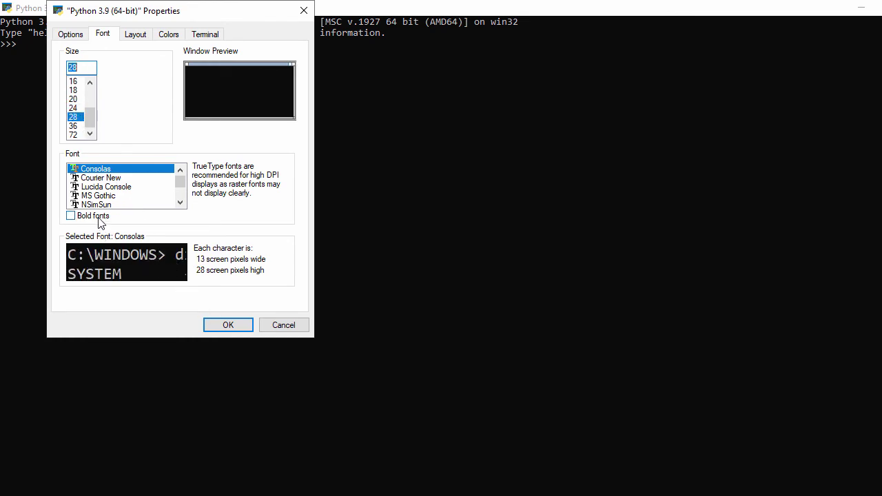
left_click(229, 325)
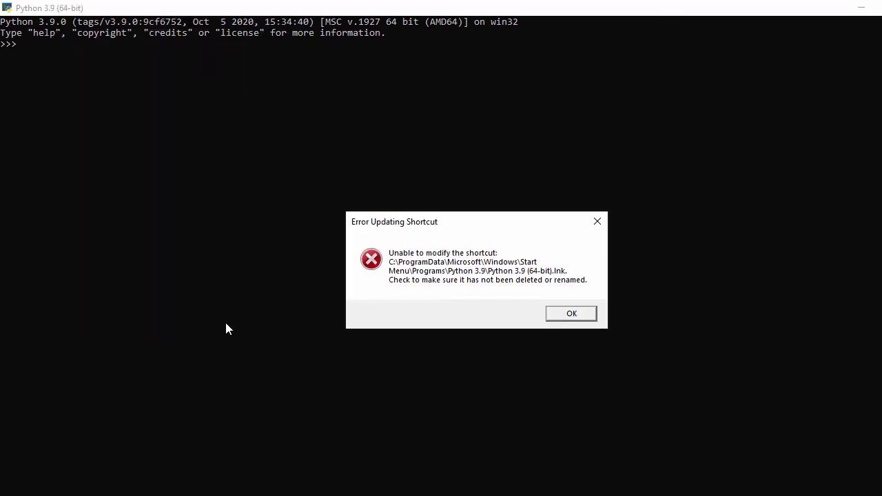
left_click(571, 314)
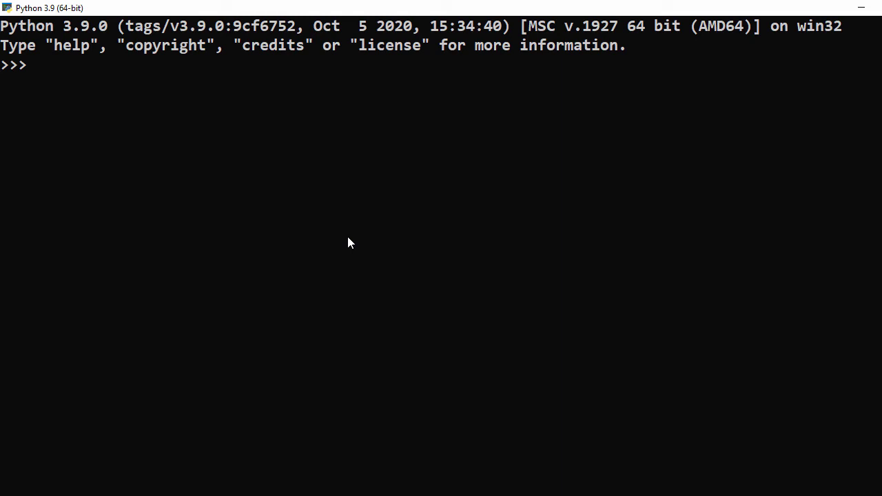
Run print("Welcome to Python") in the Python console
type("print")
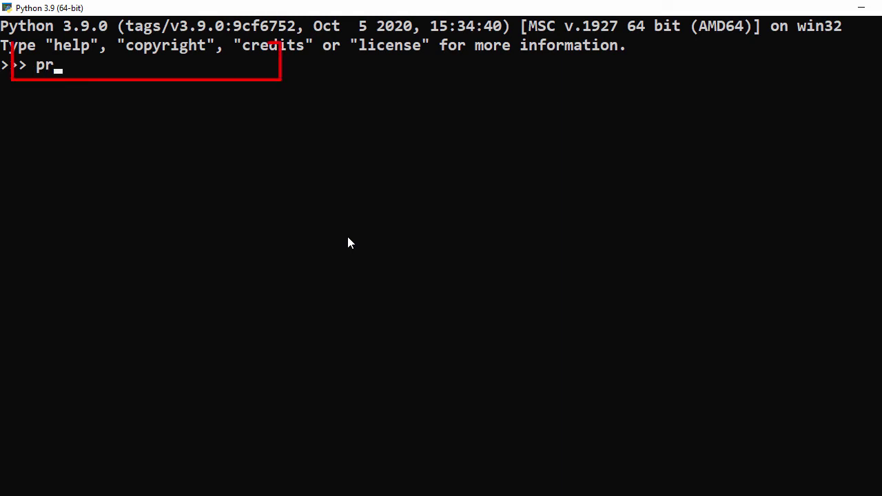
type("(\"Welocme")
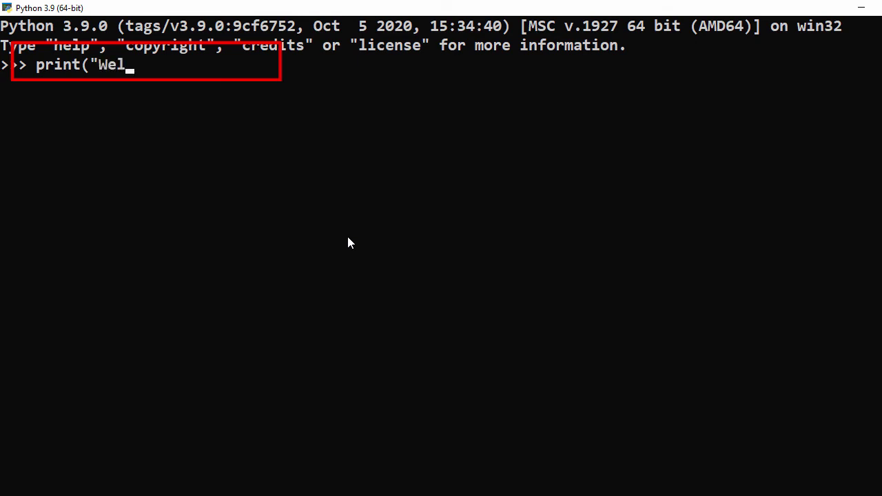
key("BackSpace")
key("BackSpace")
key("BackSpace")
key("BackSpace")
key("BackSpace")
type("come tp")
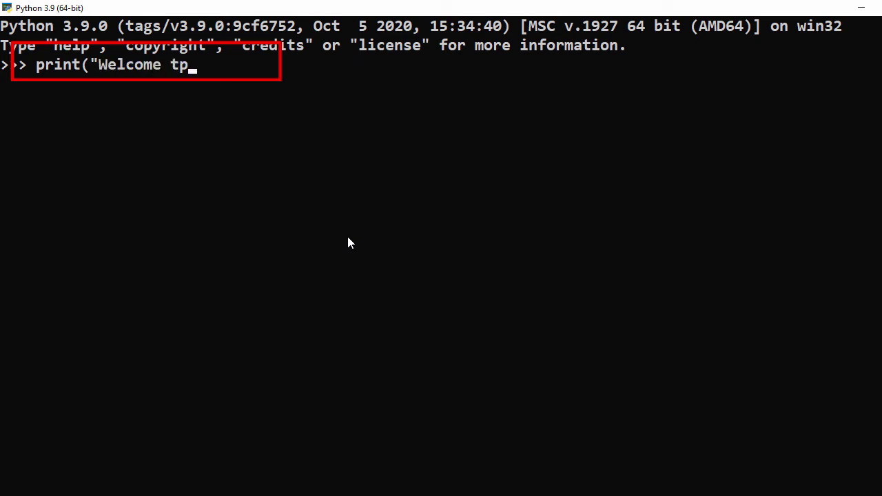
key("BackSpace")
key("BackSpace")
type("o Python\"")
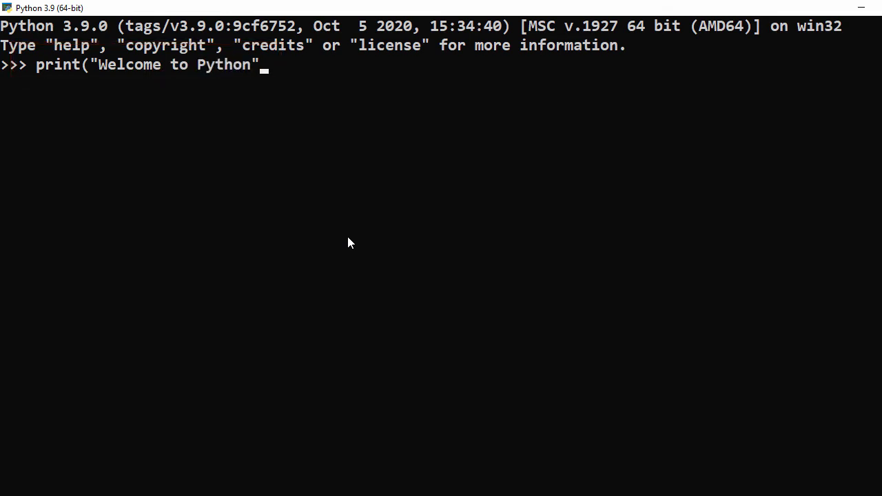
type(")")
key("Return")
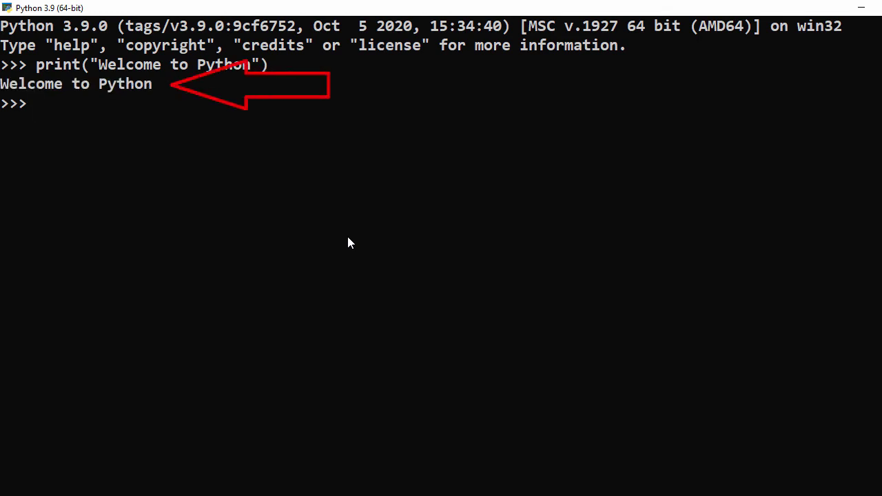
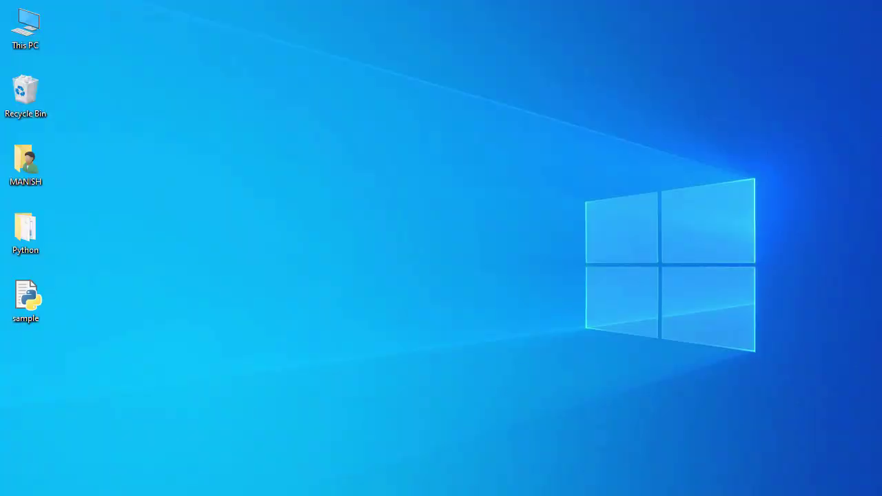
Search Windows for cmd, open Command Prompt and maximize its window
key("super+s")
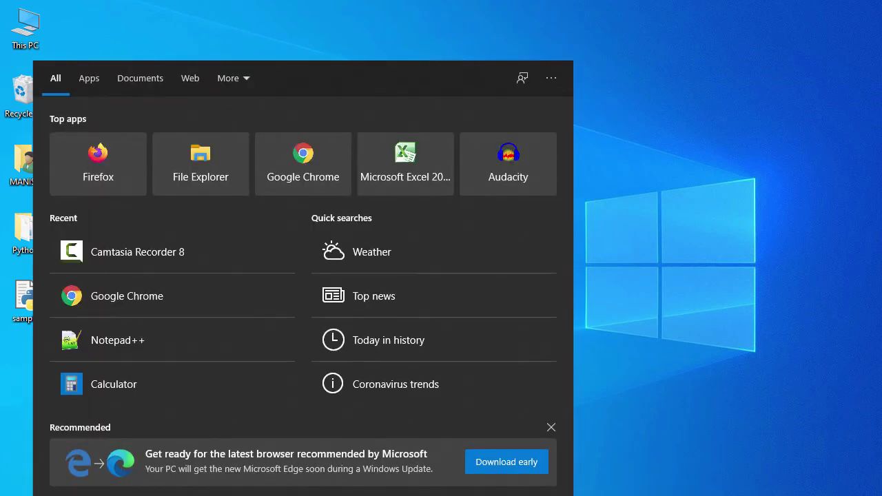
type("cmd")
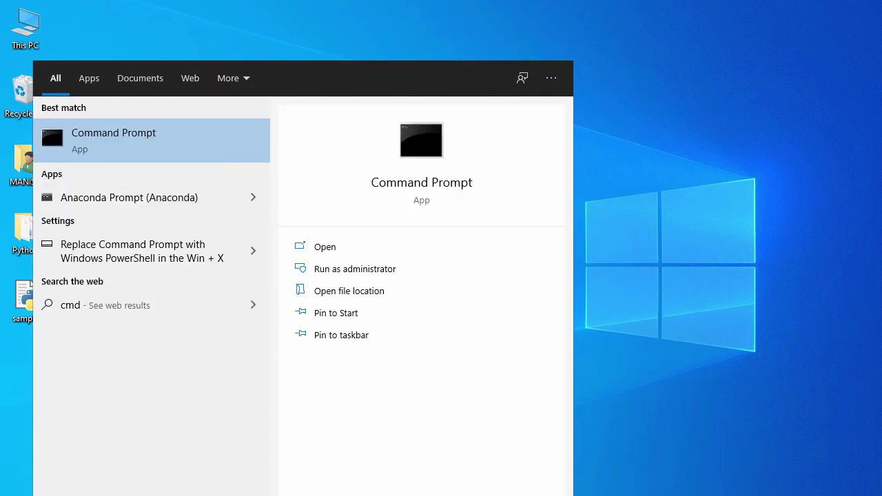
key("Return")
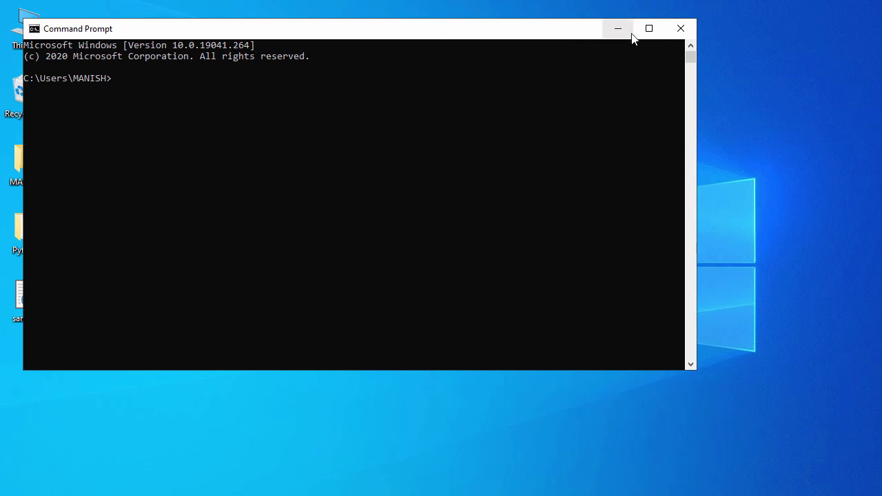
left_click(650, 28)
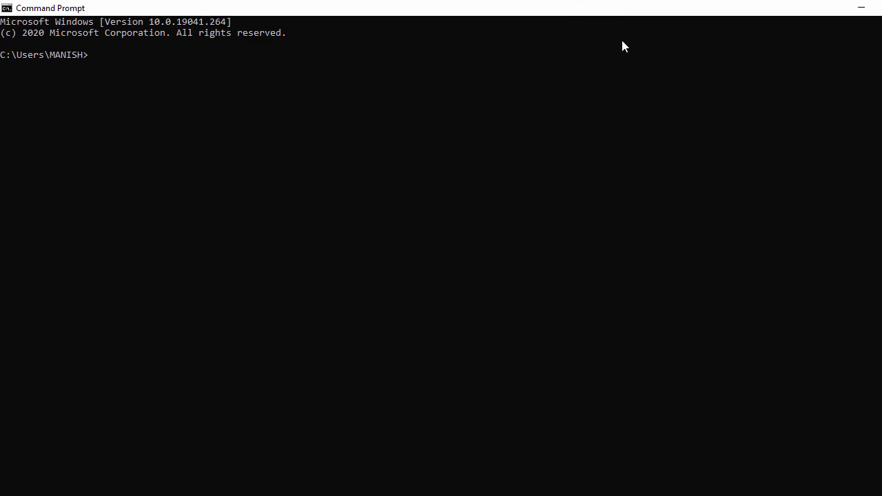
Set the Command Prompt font to size 24 with bold fonts in its properties
right_click(311, 10)
left_click(330, 138)
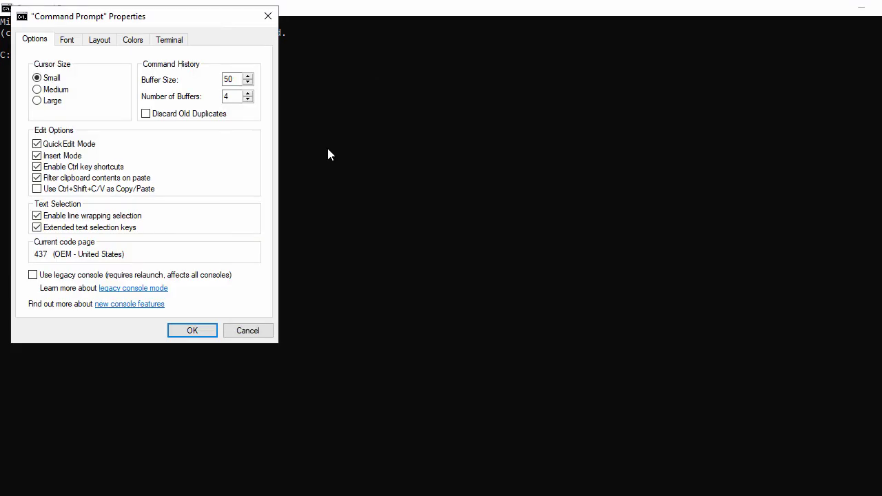
left_click(67, 40)
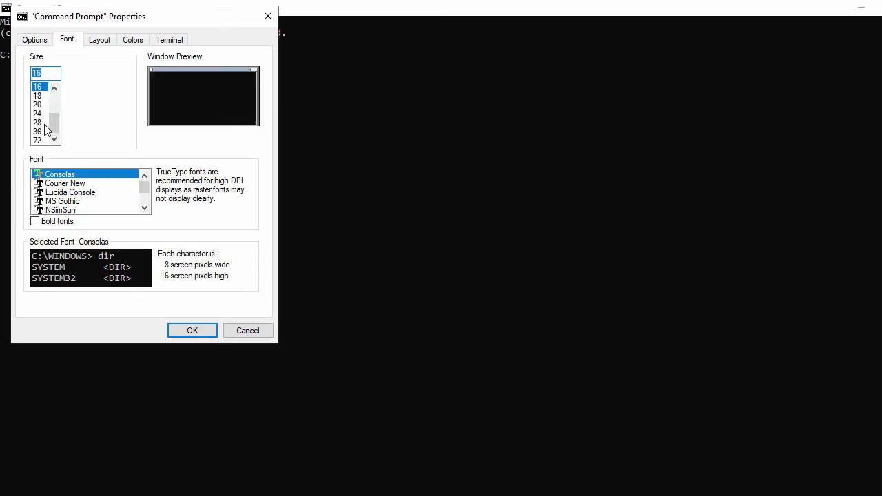
left_click(44, 114)
left_click(34, 222)
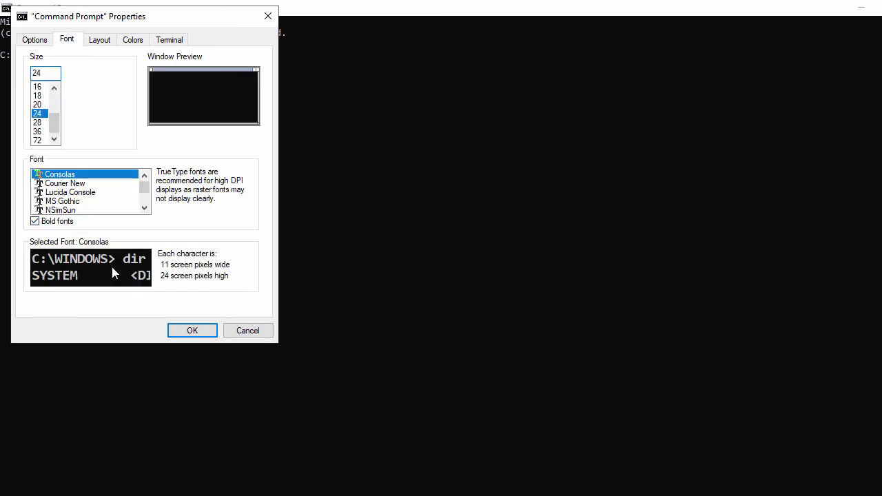
left_click(177, 331)
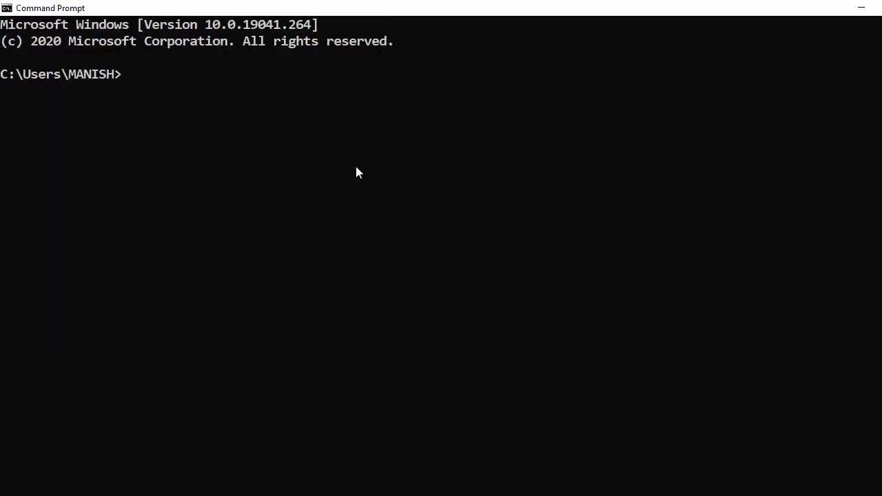
Check the installed Python version by running python --version
type("pyth")
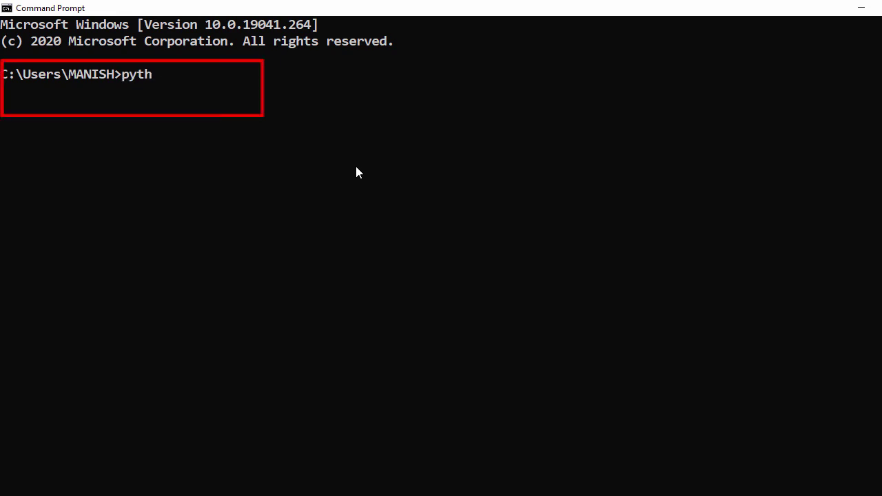
type("on --version")
key("Return")
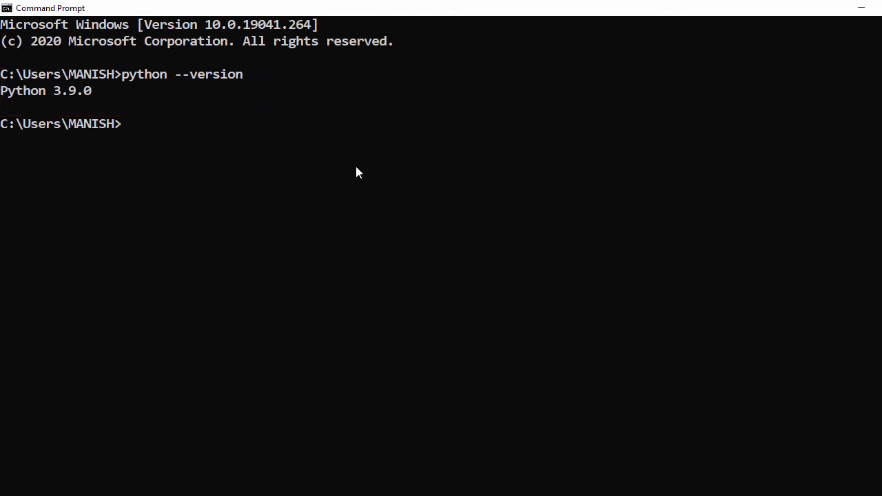
Check the installed pip version by running pip --version
type("python")
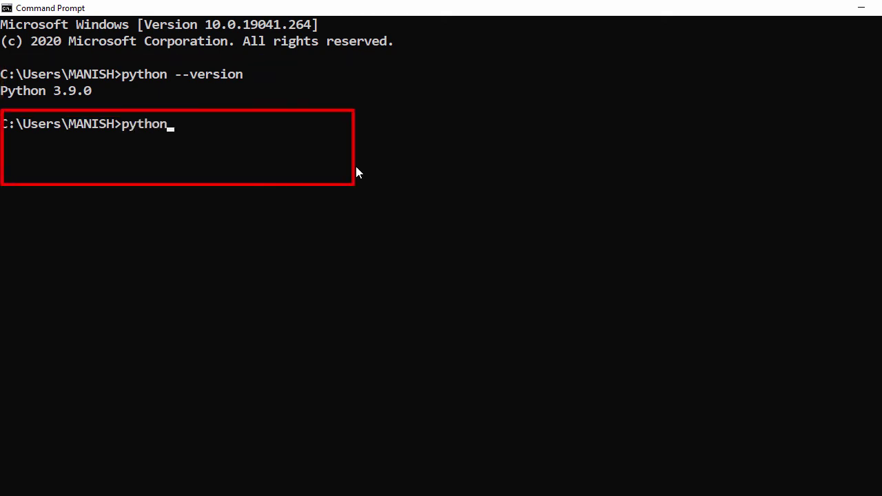
key("BackSpace")
key("BackSpace")
key("BackSpace")
key("BackSpace")
key("BackSpace")
type("ip --versio")
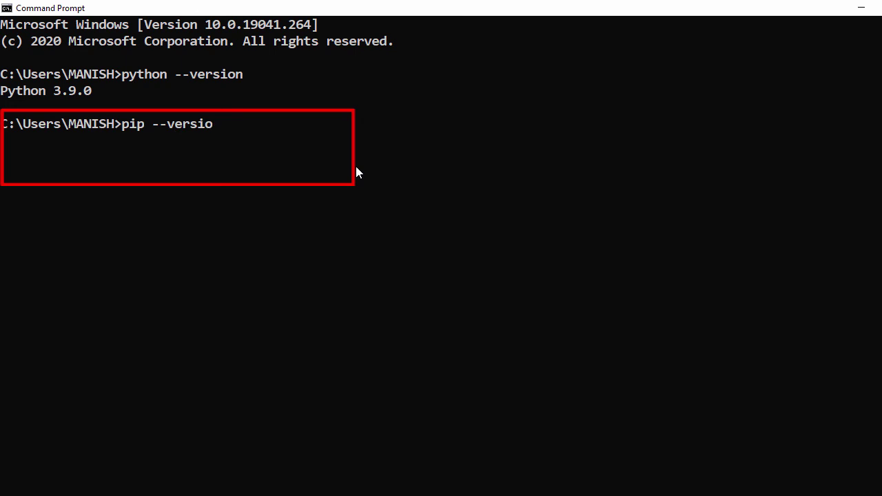
type("n")
key("Return")
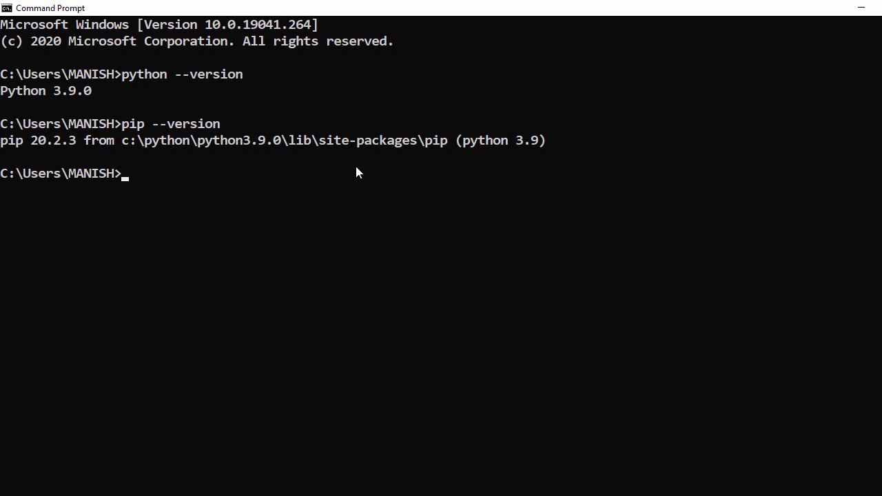
Start the interactive Python interpreter from the command line with the python command
type("pyt")
key("BackSpace")
key("BackSpace")
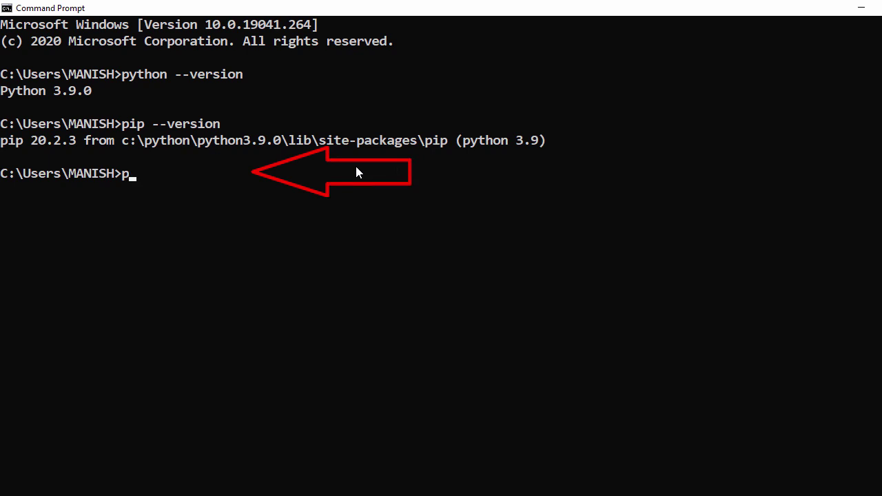
type("ython")
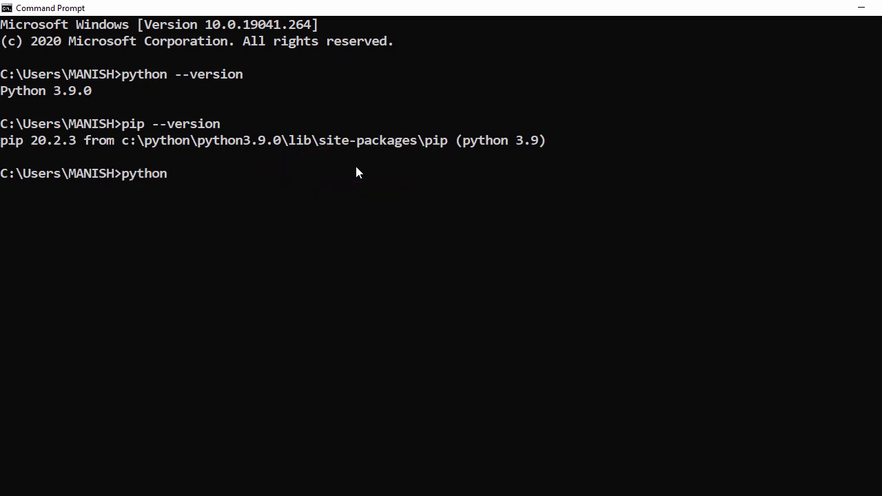
key("Return")
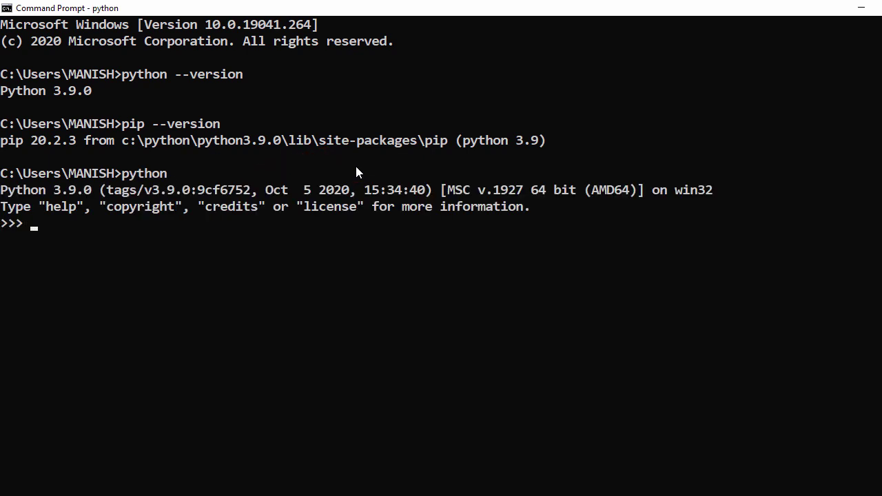
Run print("welcome to Python") in the interpreter session
type("print(")
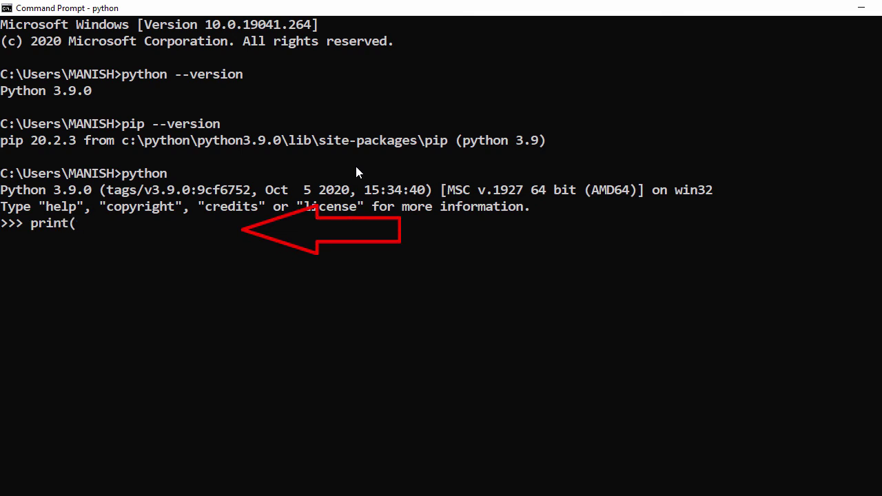
type("\"")
type("welocme")
key("BackSpace")
key("BackSpace")
key("BackSpace")
key("BackSpace")
key("BackSpace")
type("come to")
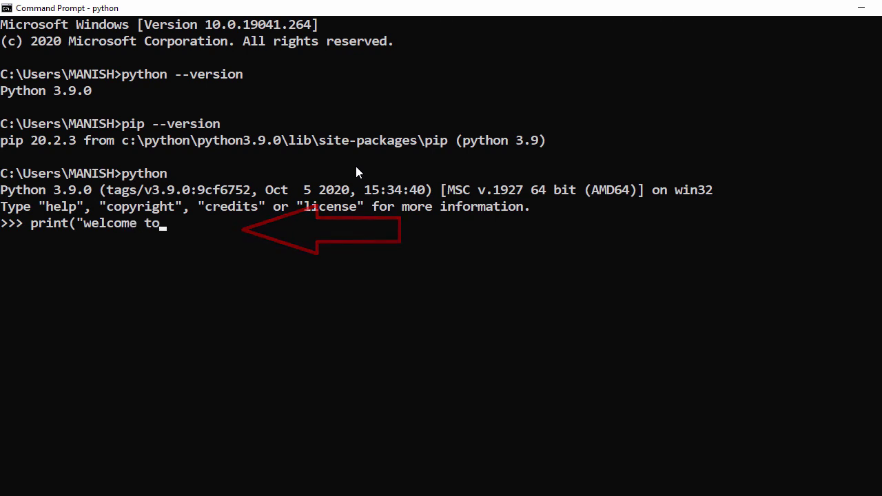
type(" Python")
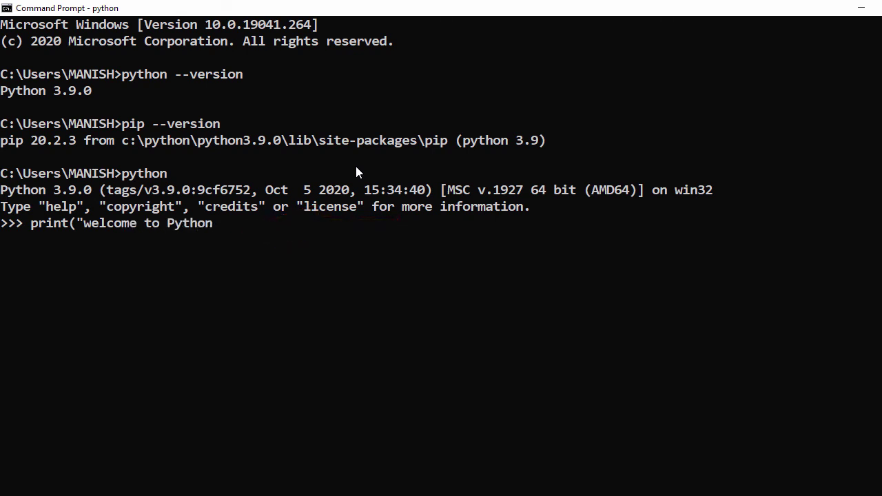
type("\")")
key("Return")
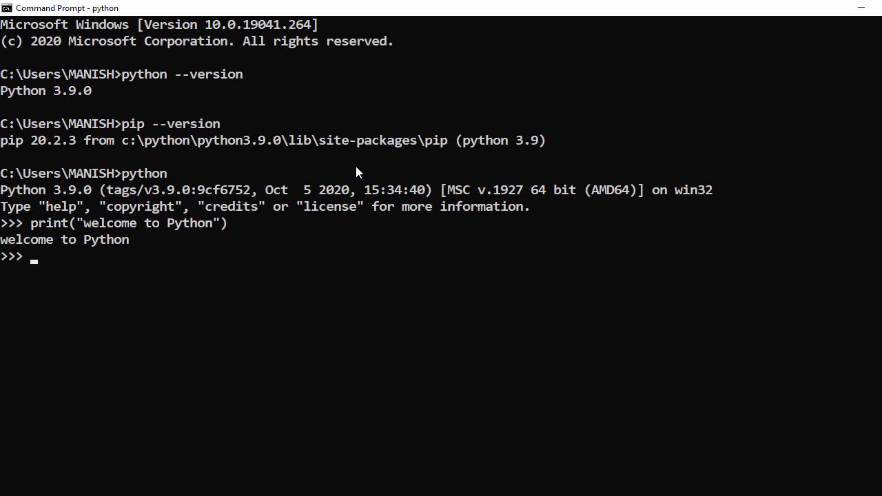
Leave the Python interpreter with exit() and return to the system command line
type("exir")
key("BackSpace")
type("t()")
key("Return")
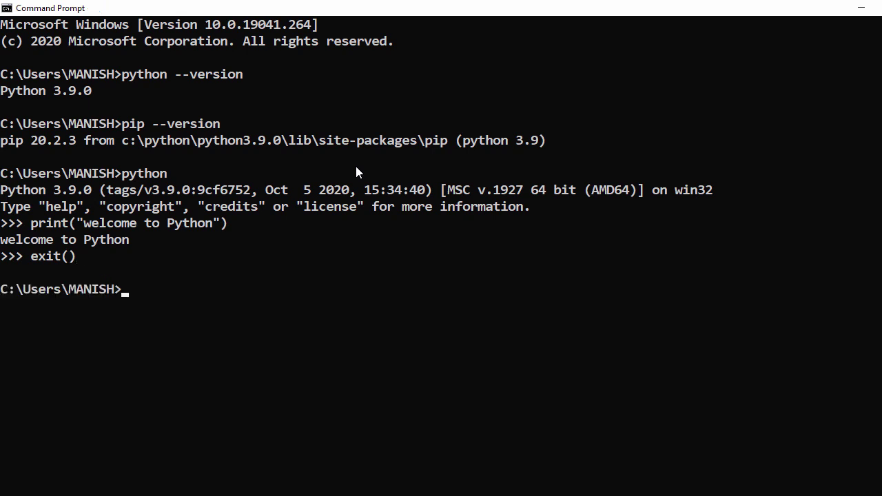